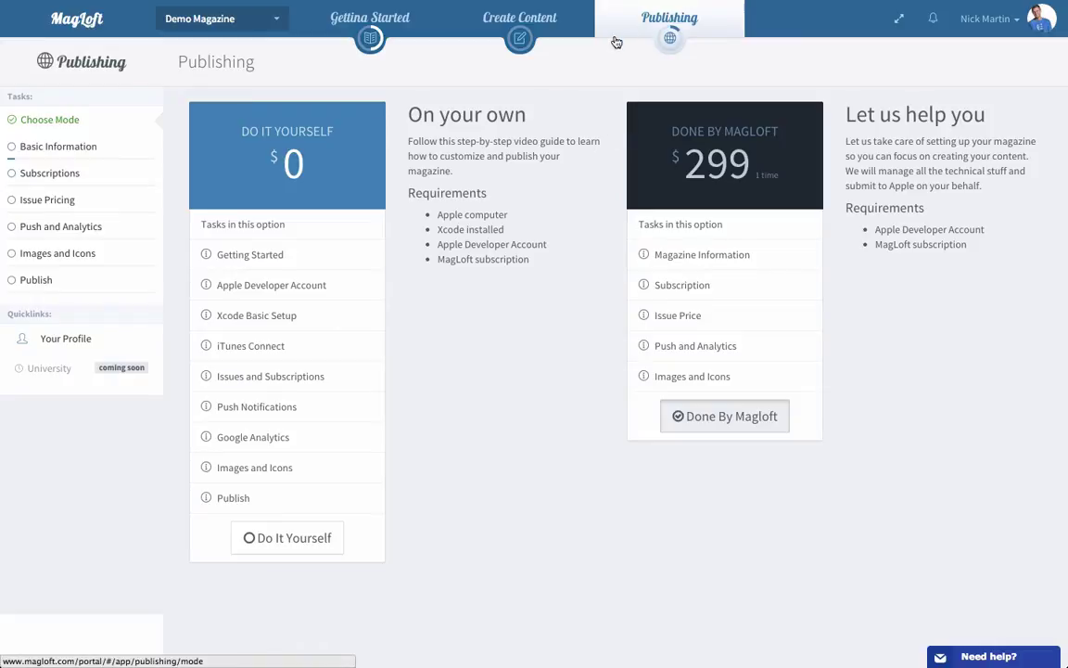
- Open Demo Magazine's General Magazine Information form from Basic Information
left_click(273, 21)
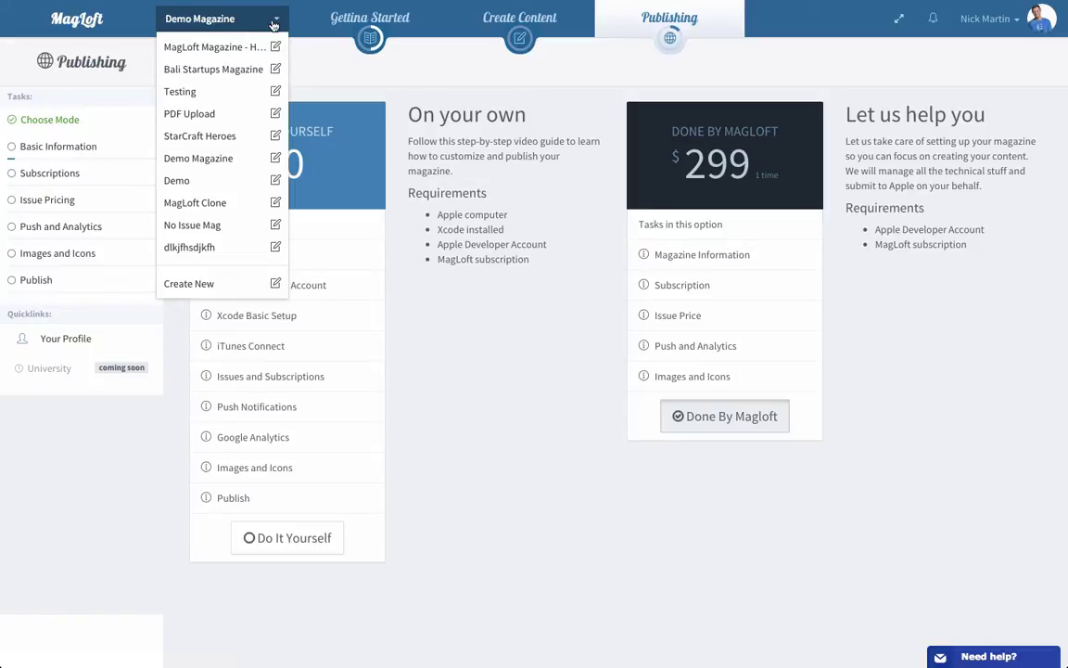
left_click(232, 19)
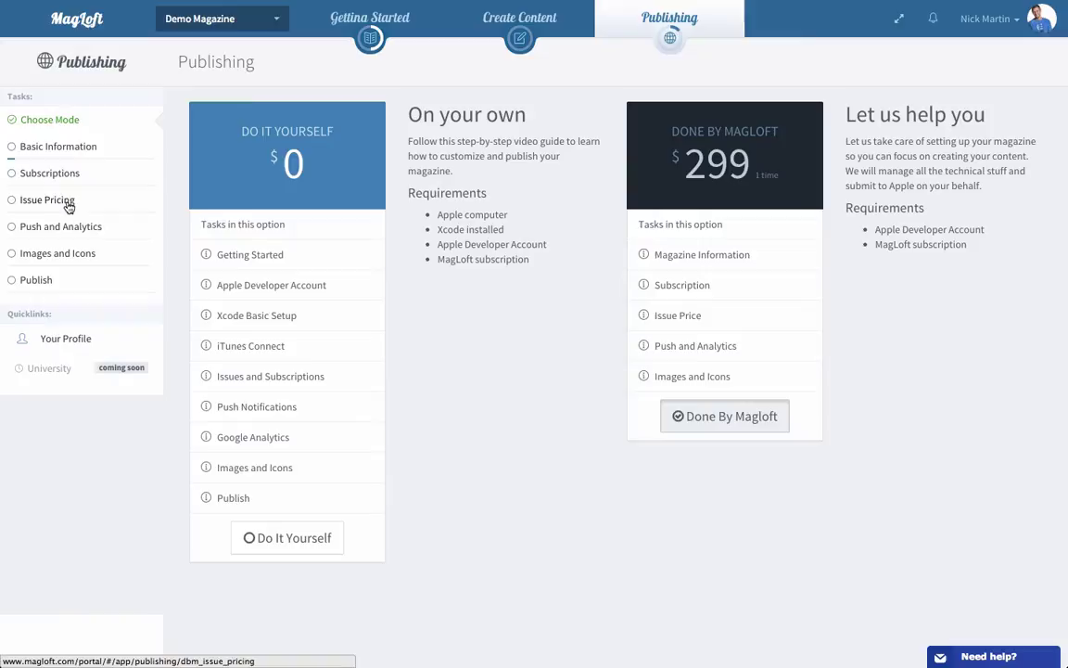
left_click(65, 148)
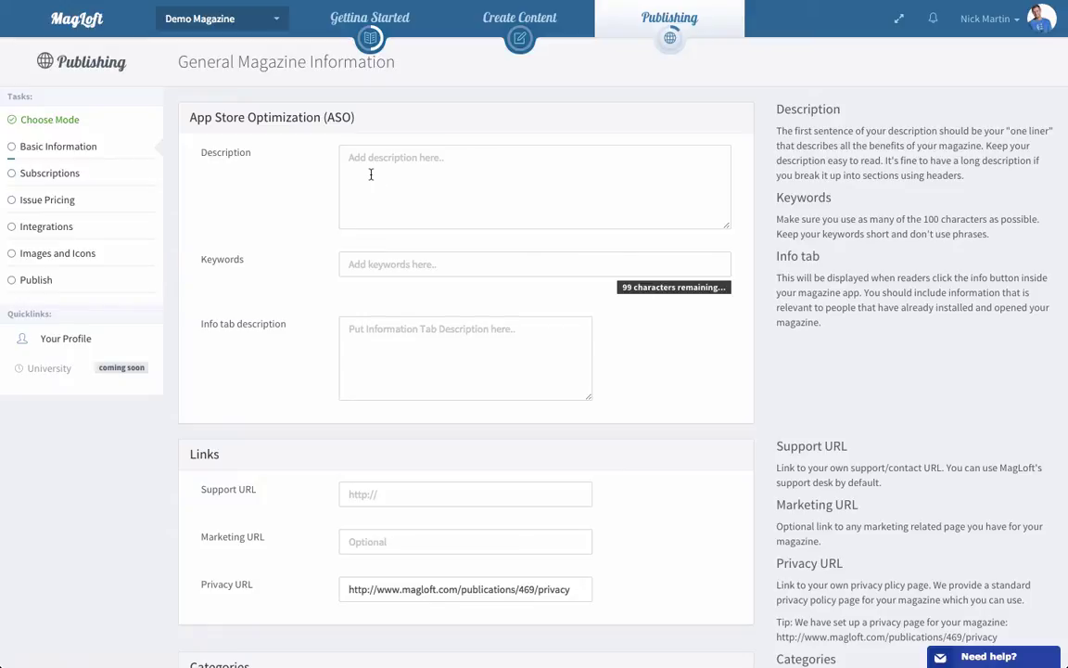
left_click(453, 169)
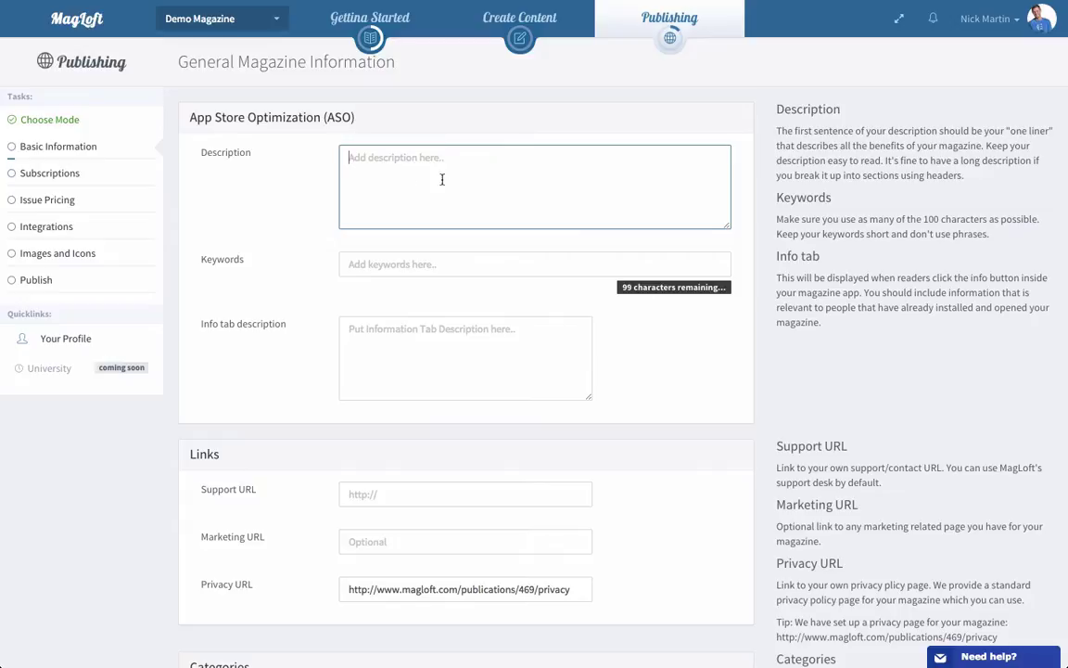
- Enter 'football,soccer,' as the App Store keywords, fixing the misspelled 'footbal'
left_click(352, 264)
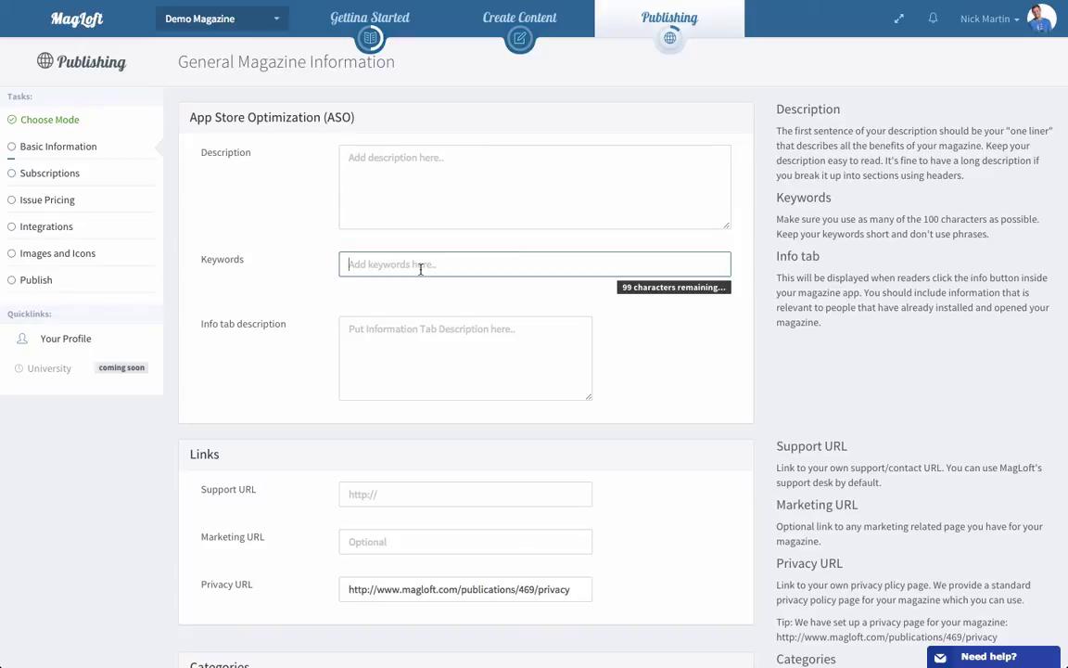
type("football,soccer,")
left_click(508, 347)
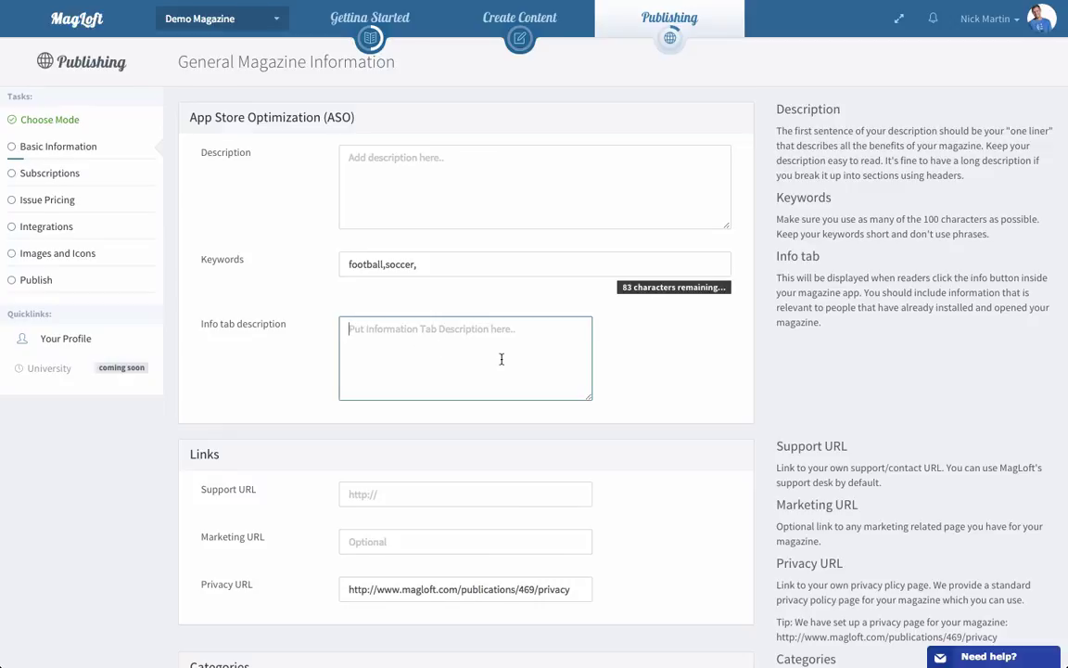
scroll(501, 359, "down", 2)
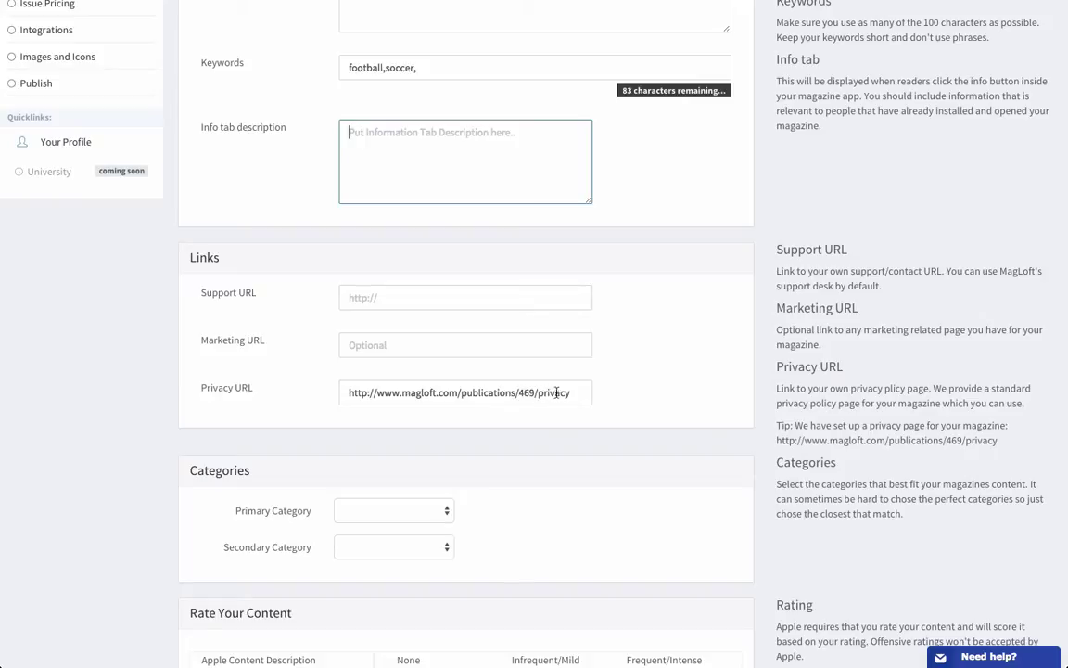
scroll(491, 455, "down", 3)
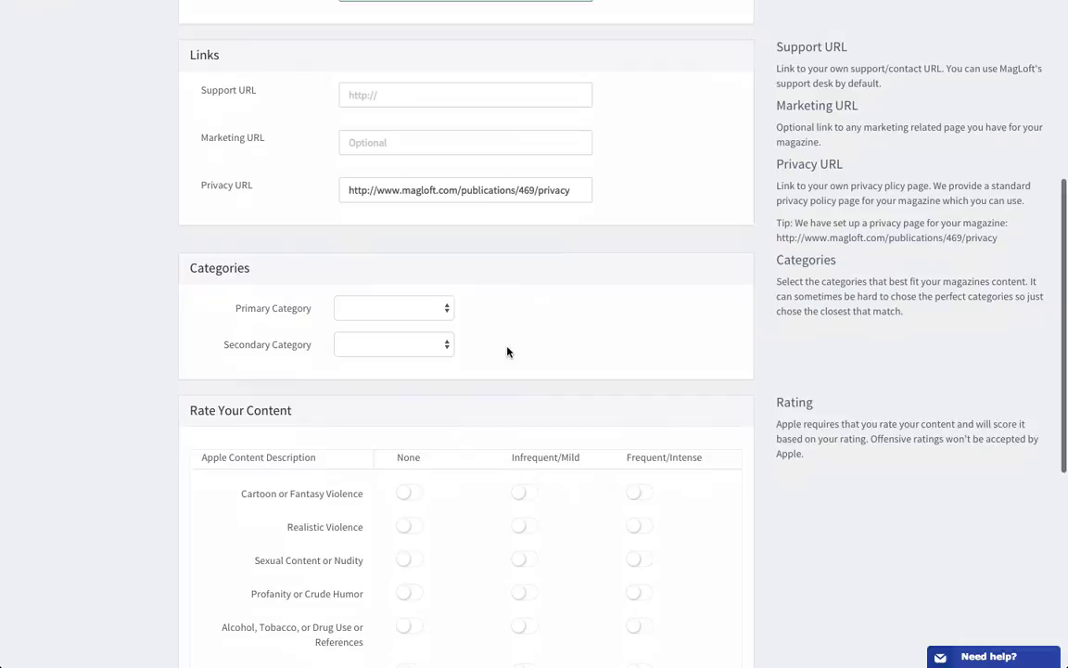
scroll(507, 351, "down", 2)
scroll(507, 352, "down", 1)
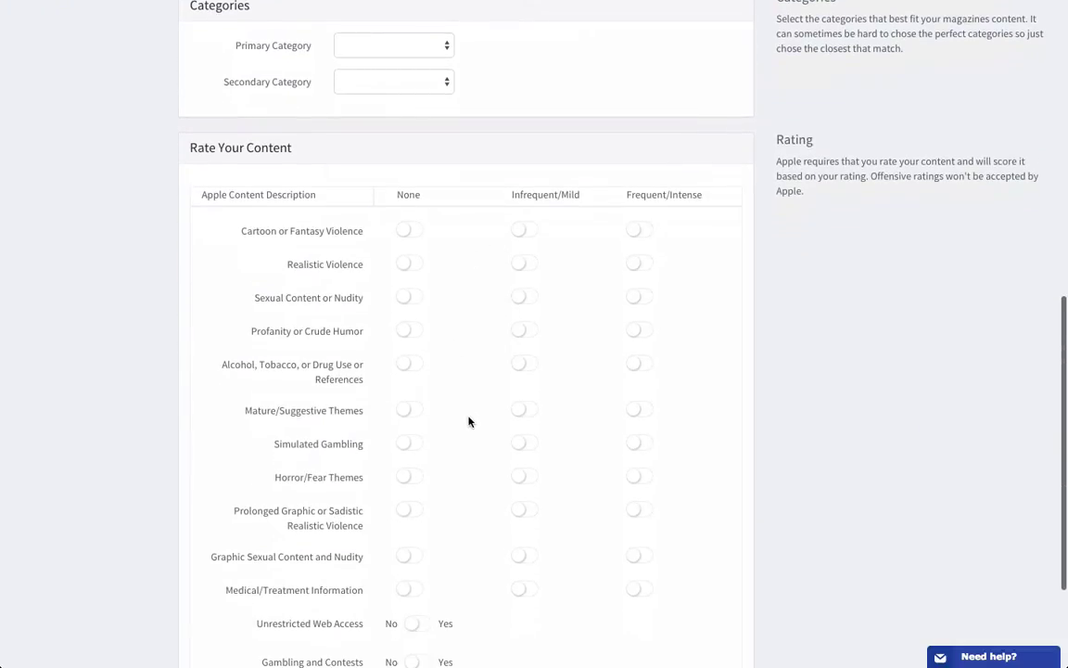
scroll(469, 422, "down", 2)
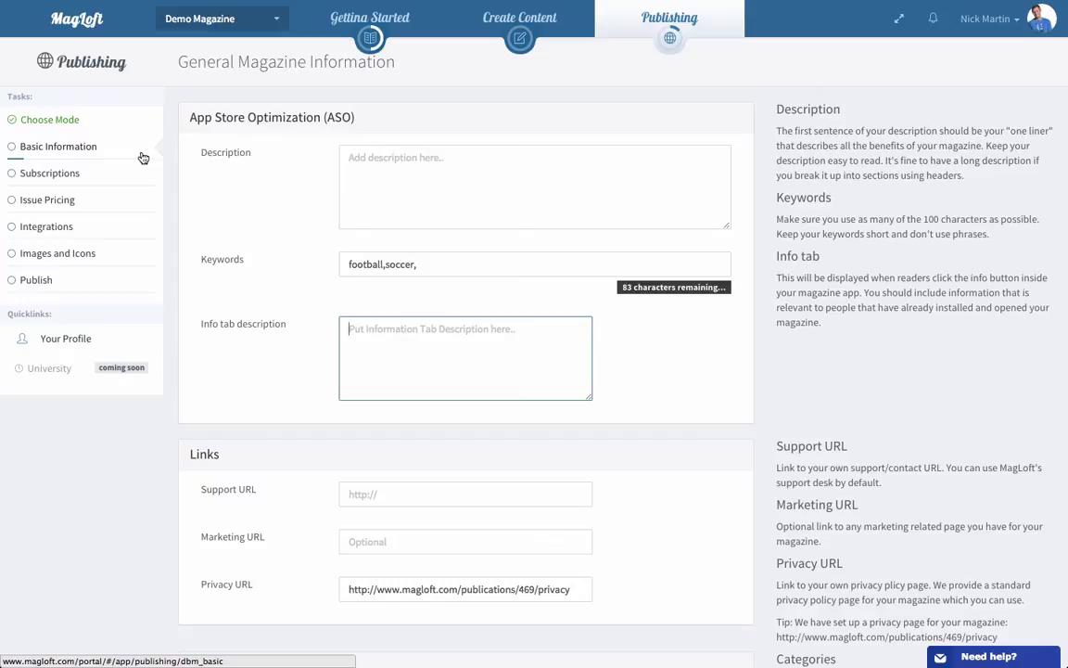
- On the Subscriptions page, review the App Store price tiers and price options without changing them
left_click(65, 176)
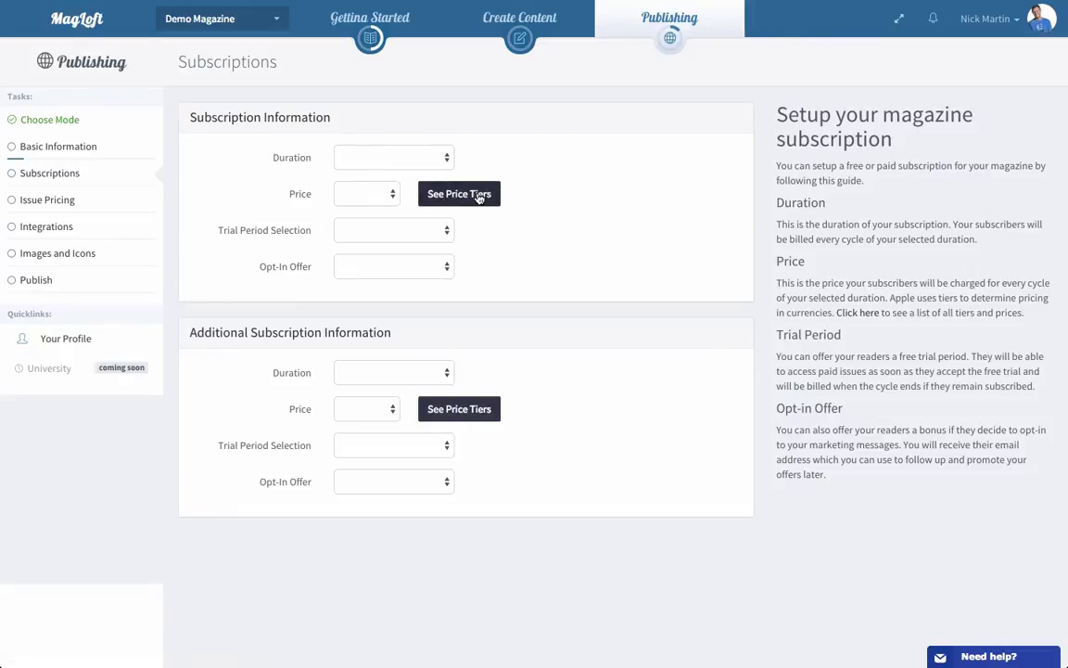
left_click(480, 196)
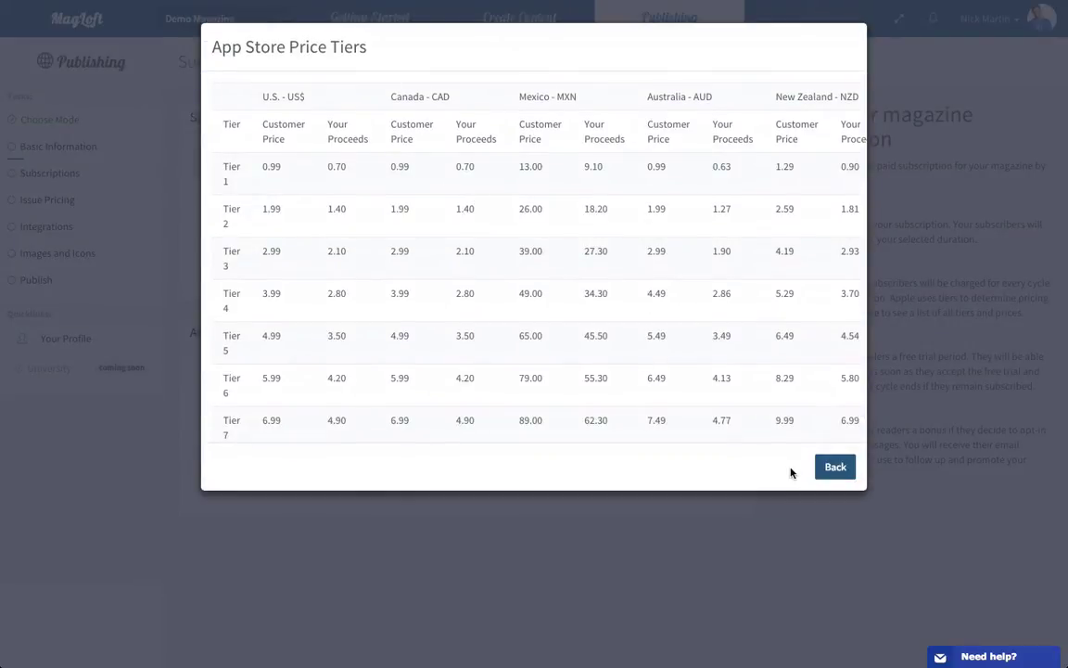
left_click(835, 468)
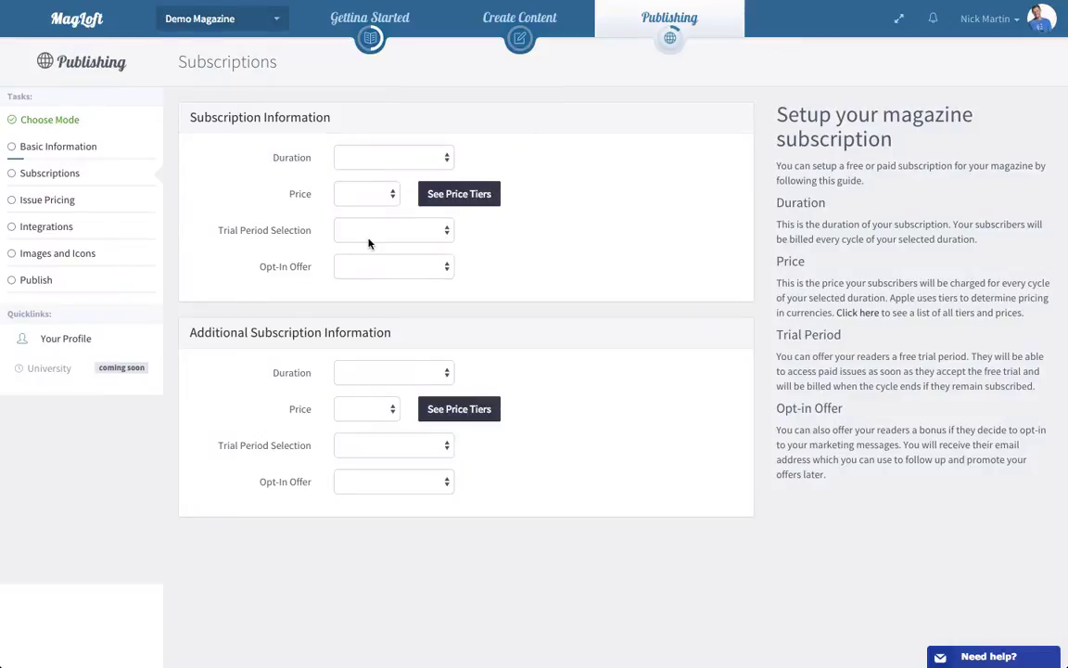
left_click(349, 195)
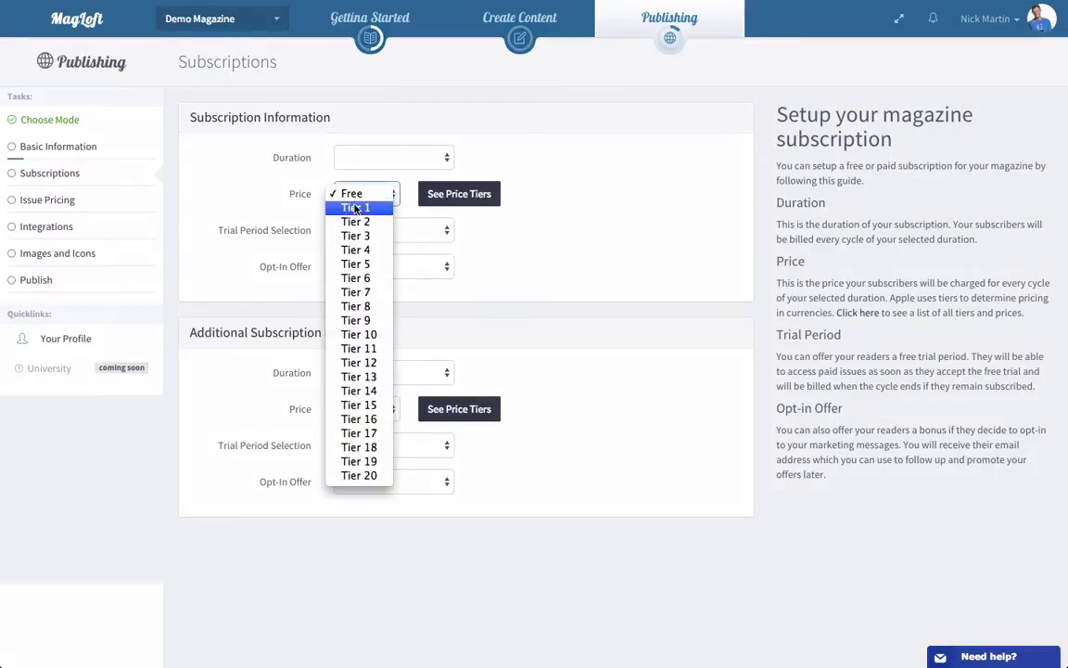
left_click(548, 208)
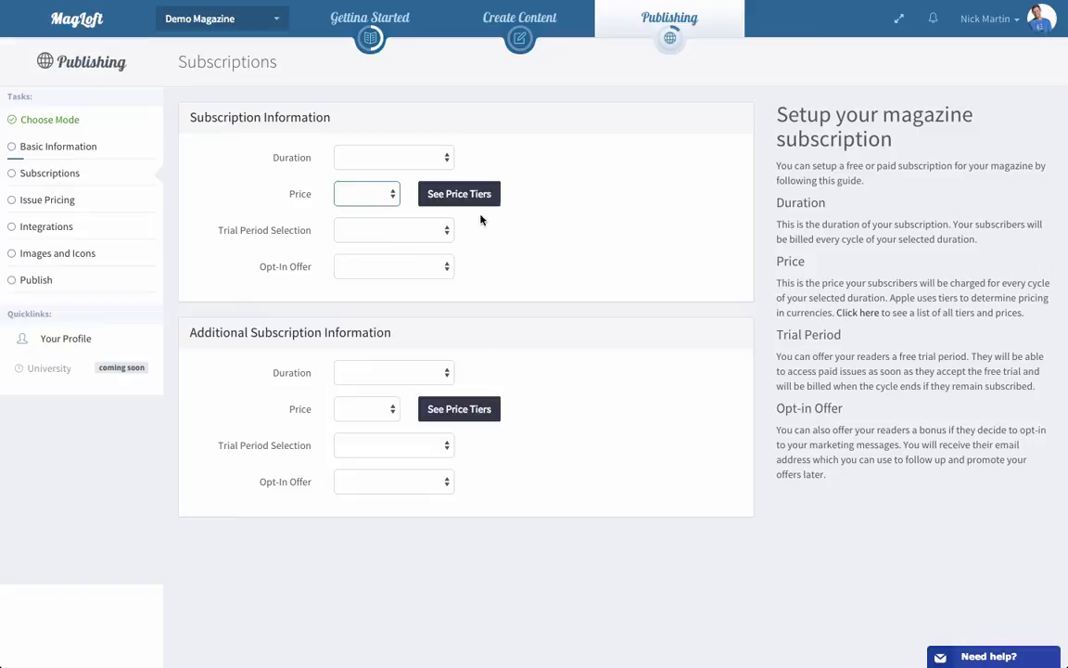
- Set the subscription trial period to None
left_click(368, 233)
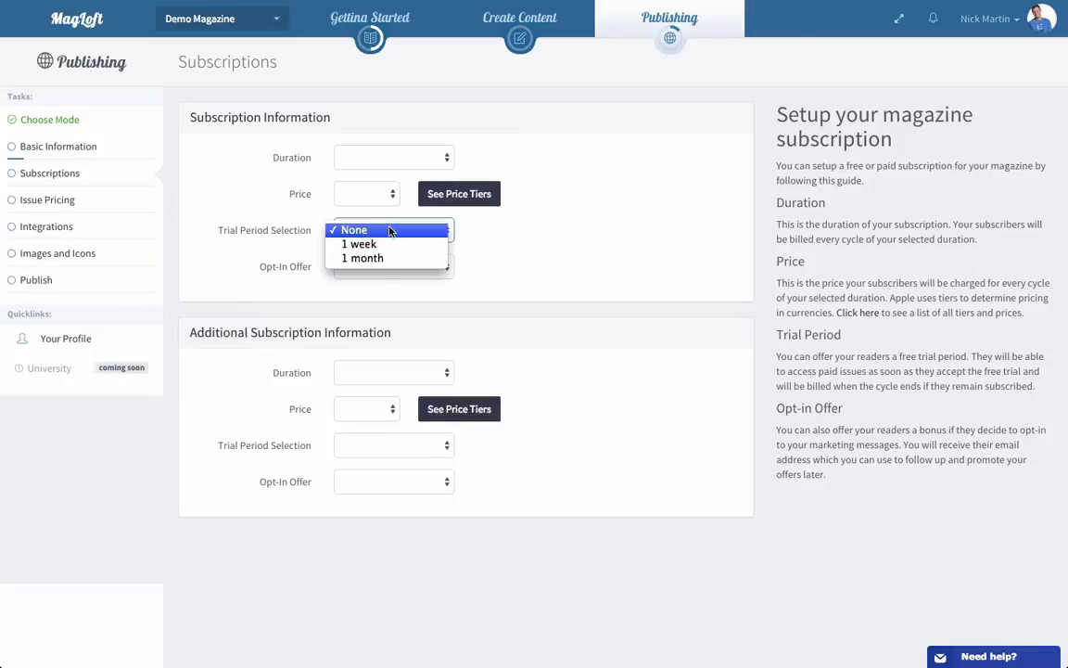
left_click(507, 234)
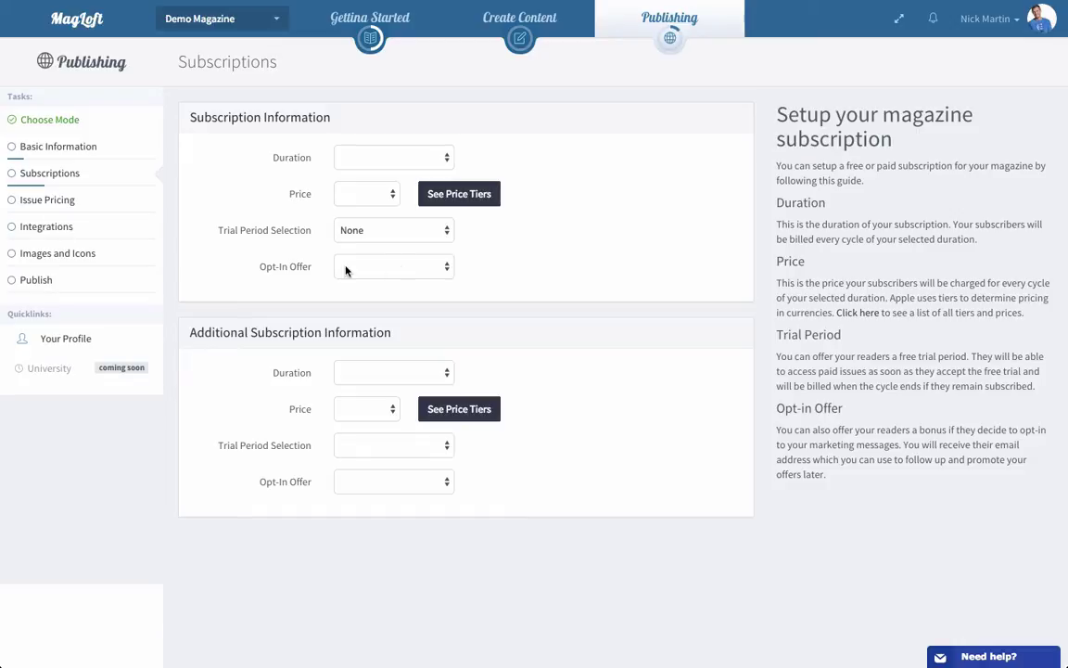
left_click(65, 202)
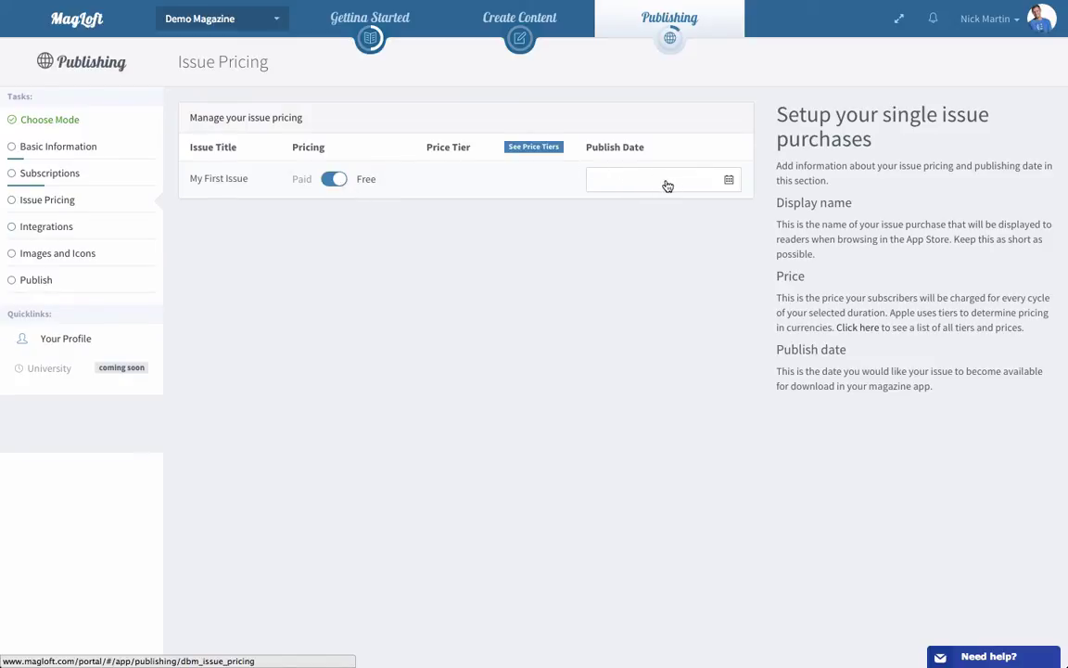
- Switch My First Issue from Free to Paid, then go to the Integrations settings
left_click(335, 180)
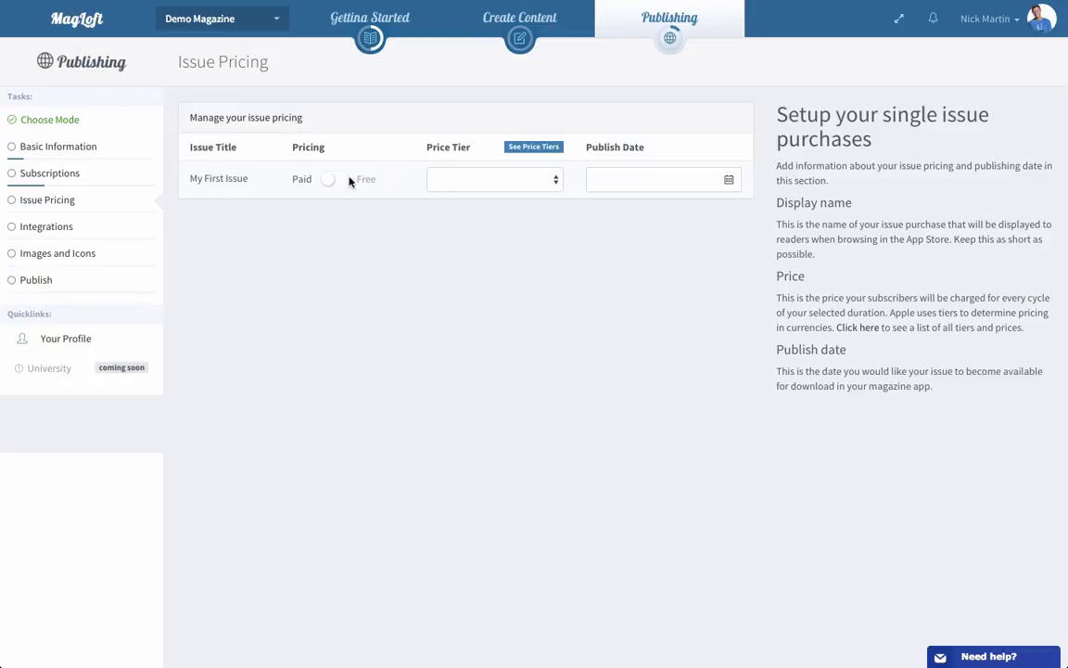
left_click(53, 232)
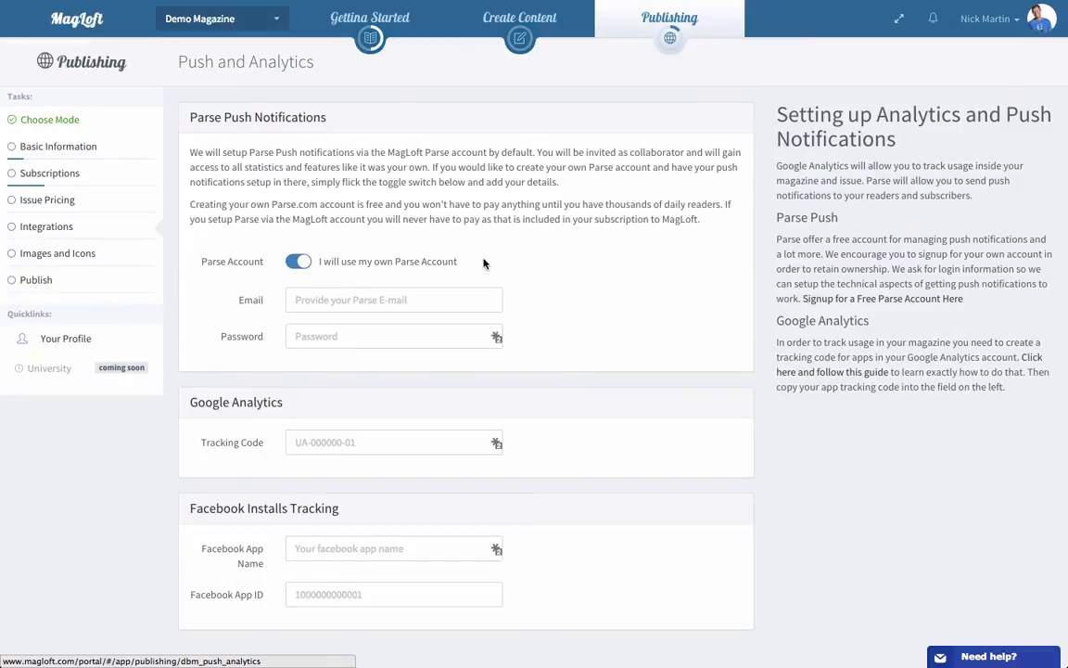
scroll(501, 272, "down", 1)
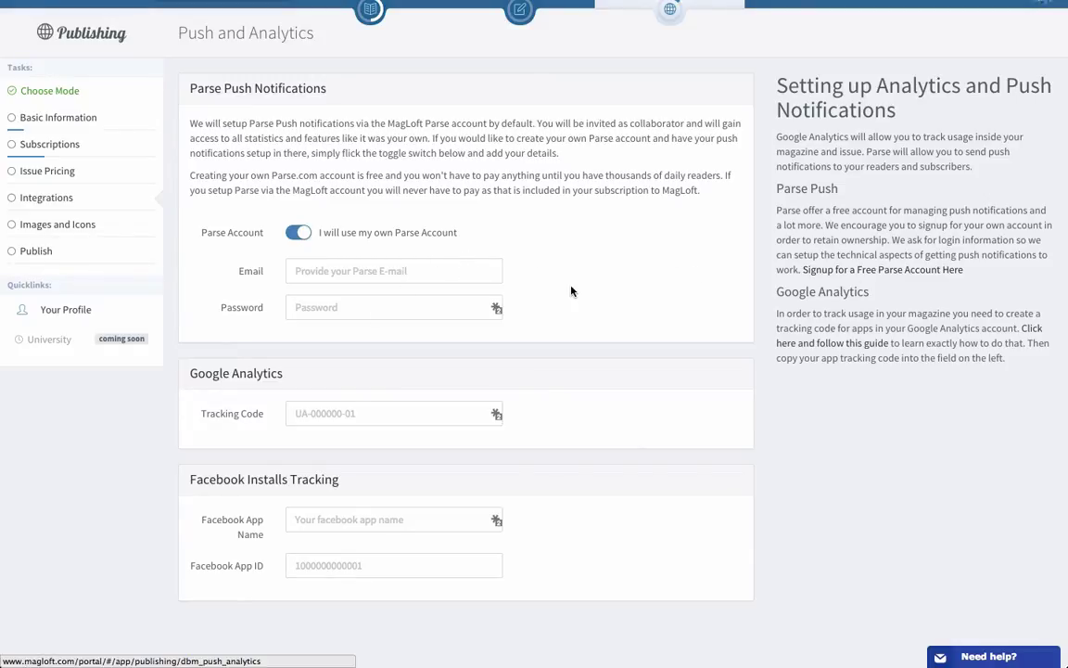
left_click(299, 235)
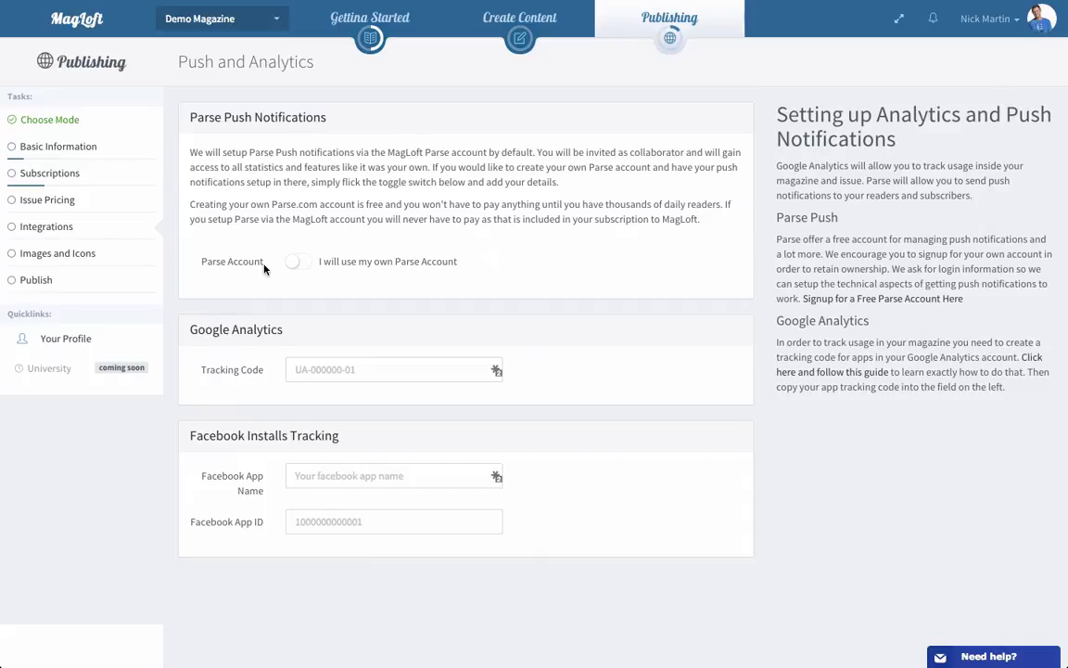
left_click(297, 265)
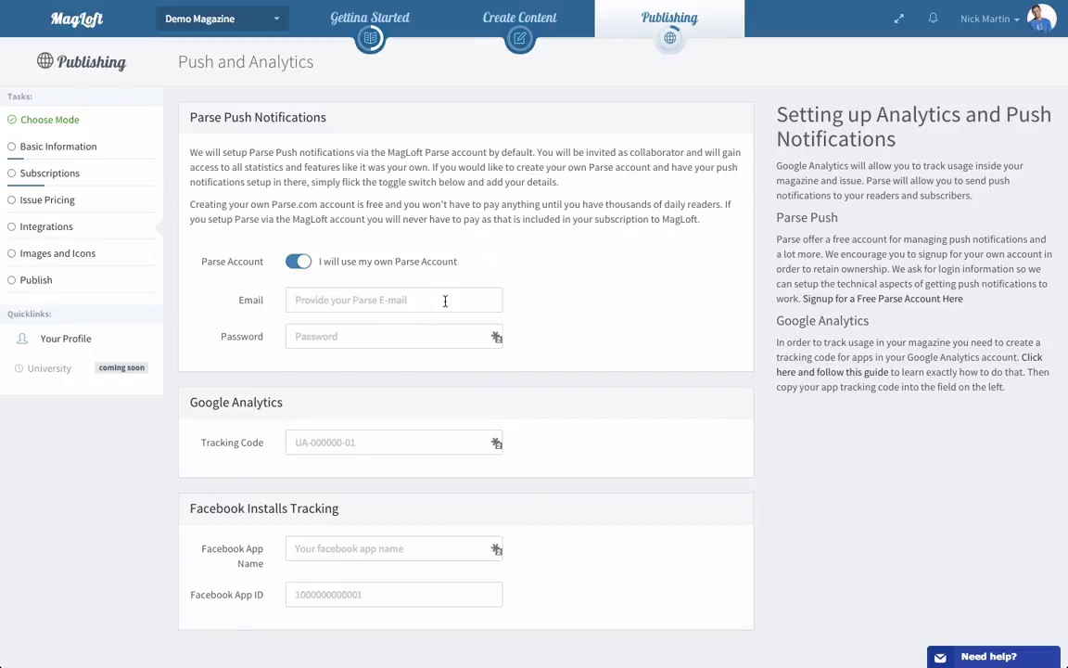
scroll(550, 335, "down", 1)
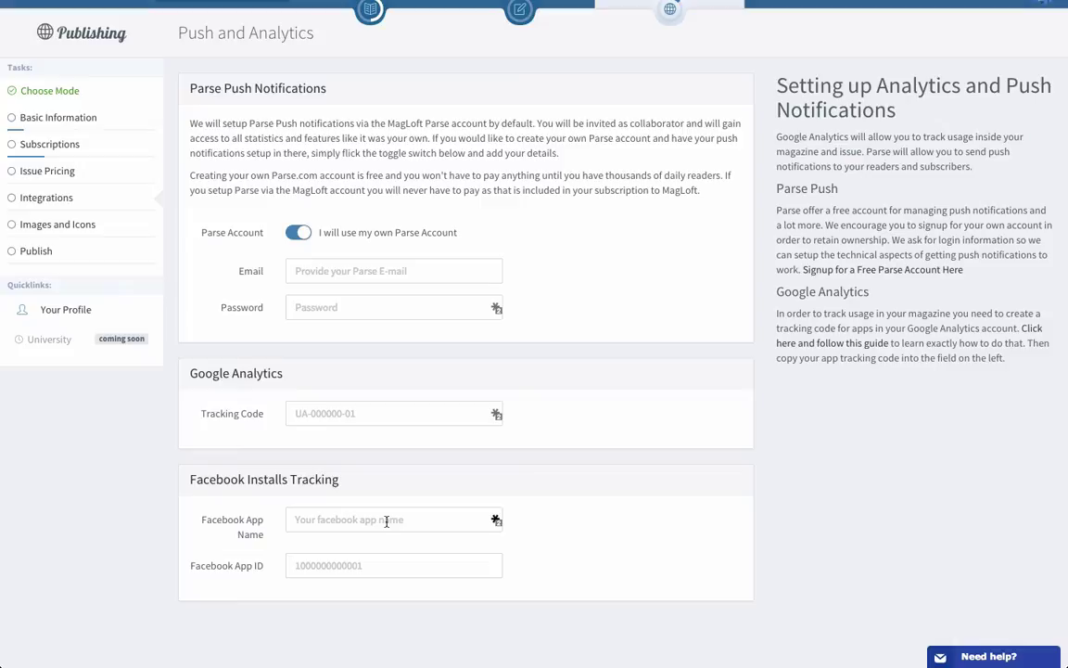
- Open Images and Icons and scroll to the shelf header and shelf background options
left_click(59, 222)
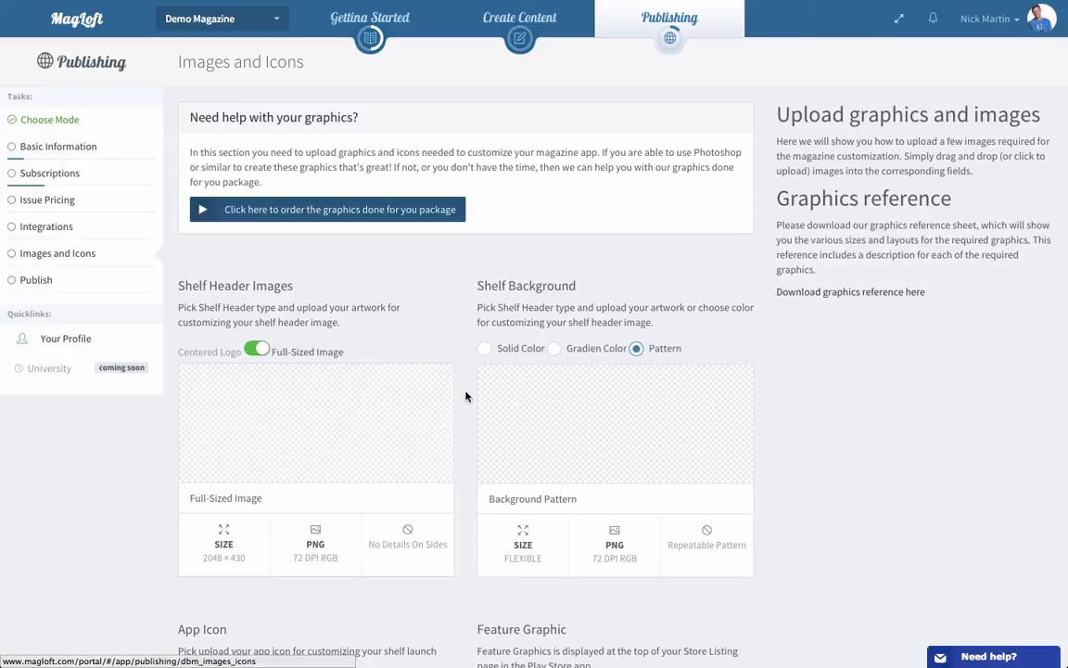
scroll(467, 429, "down", 2)
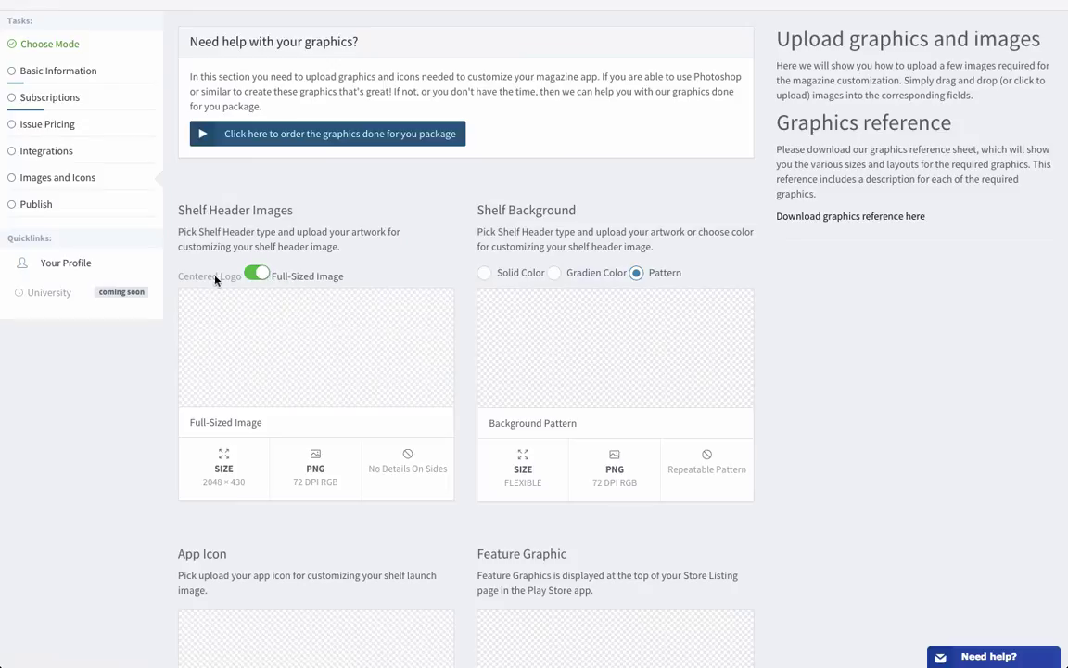
- Switch the shelf header from Full-Sized Image to Centered Logo
left_click(260, 276)
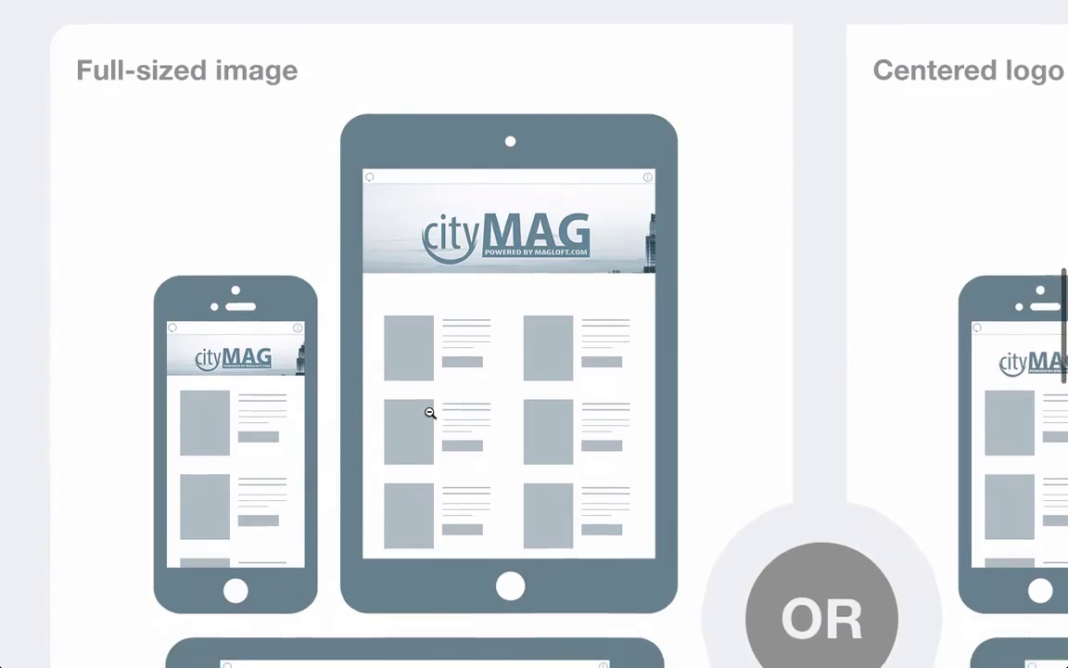
scroll(430, 413, "up", 5)
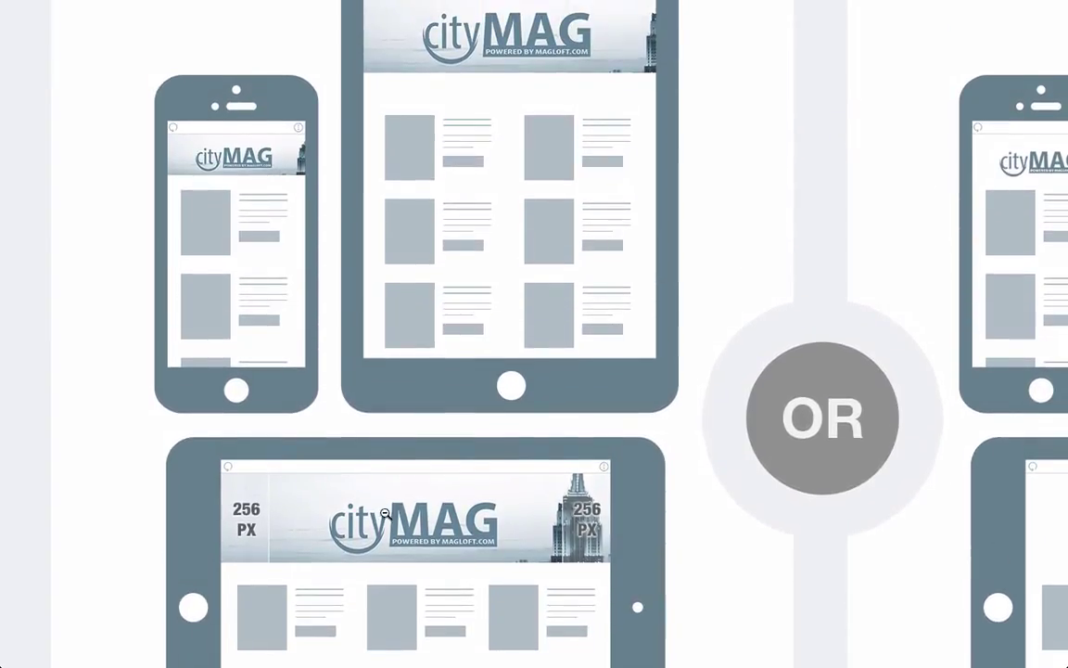
scroll(475, 528, "down", 6)
scroll(475, 529, "down", 3)
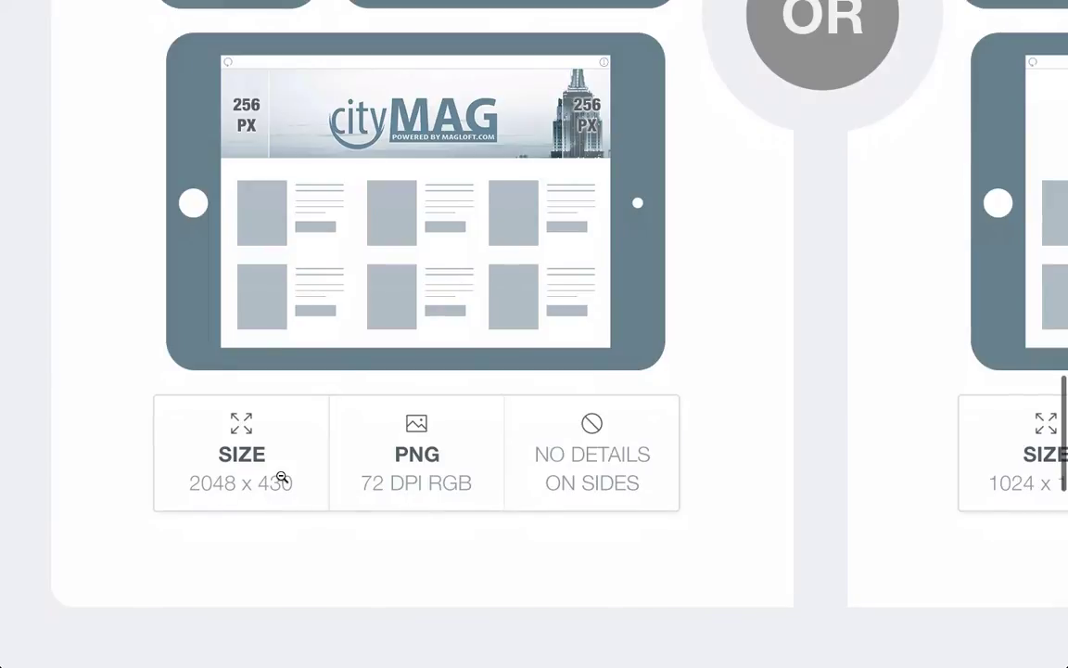
scroll(347, 374, "up", 1)
scroll(347, 375, "up", 3)
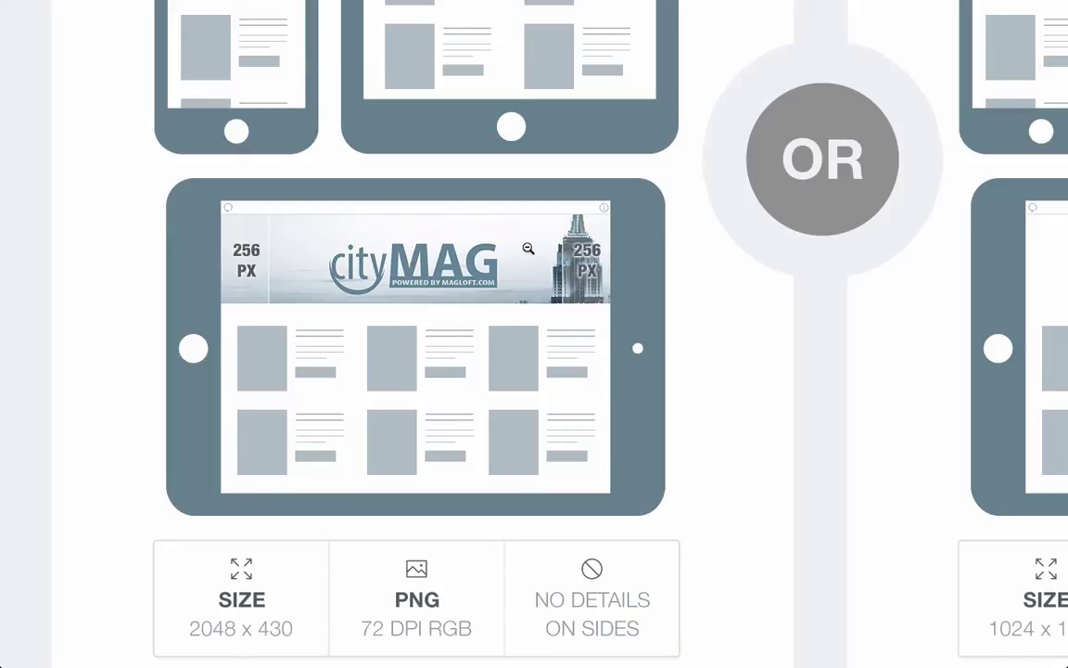
scroll(528, 249, "up", 4)
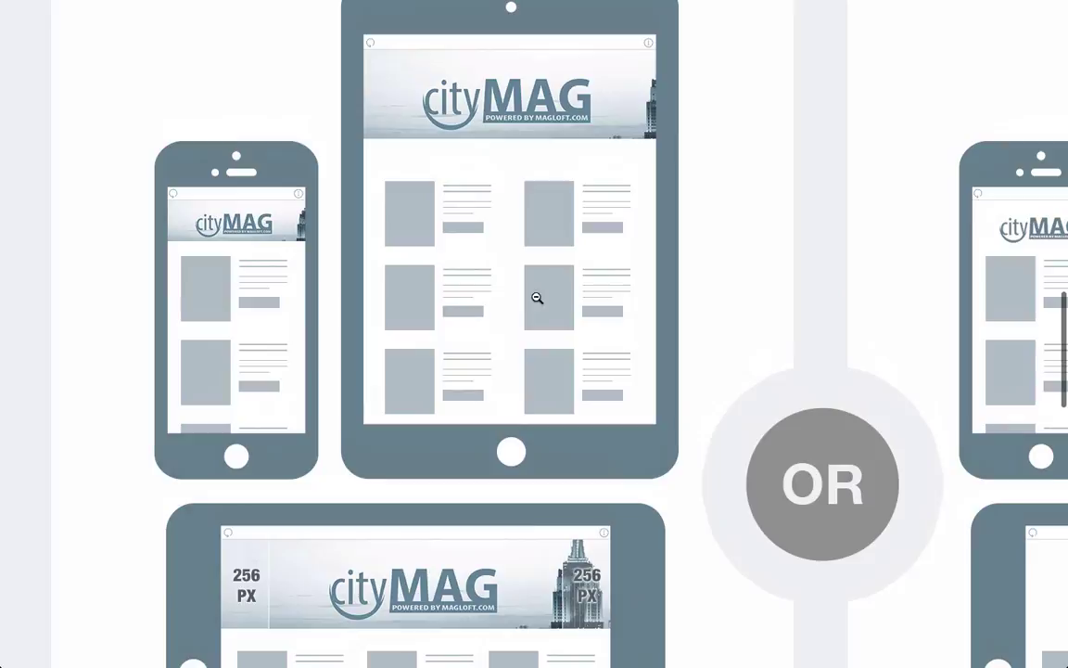
scroll(734, 367, "right", 10)
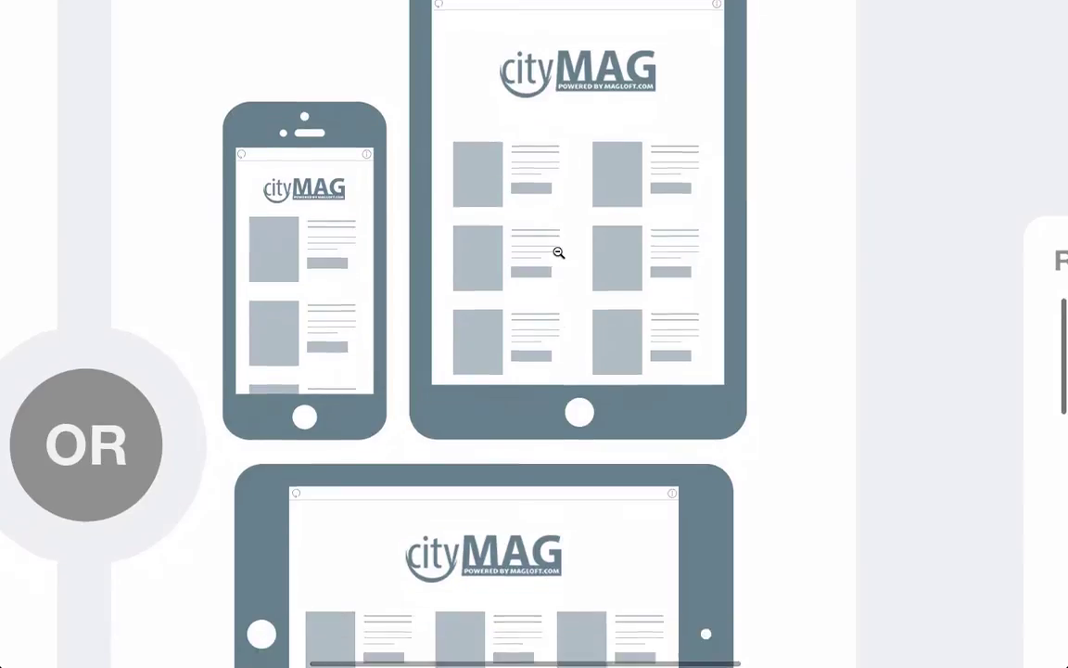
scroll(558, 252, "down", 1)
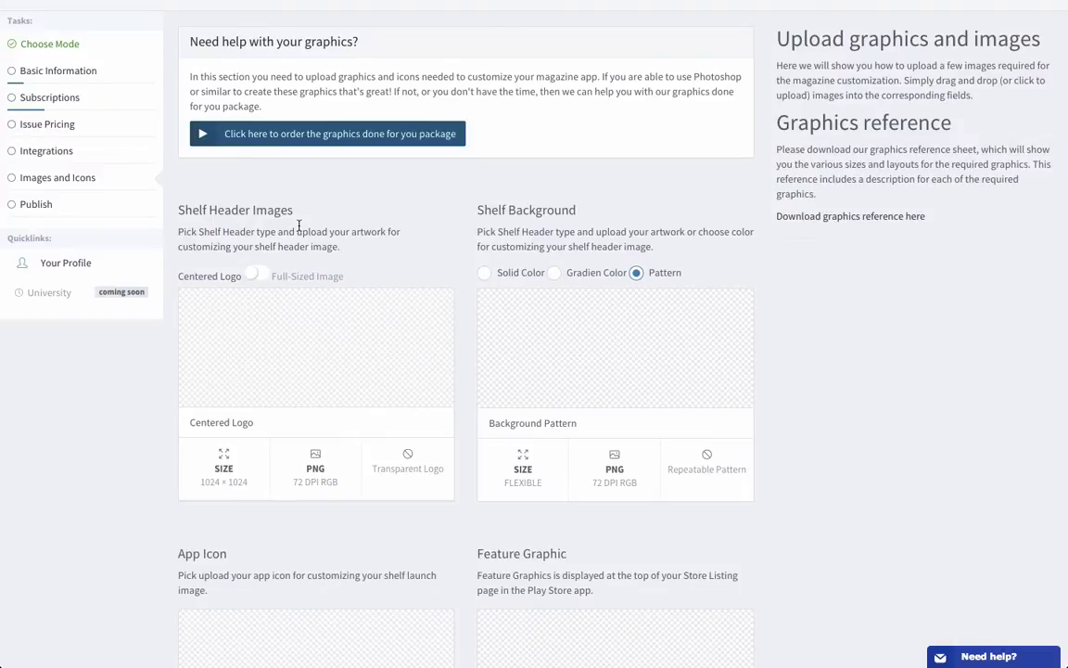
left_click(254, 275)
left_click(260, 276)
left_click(484, 273)
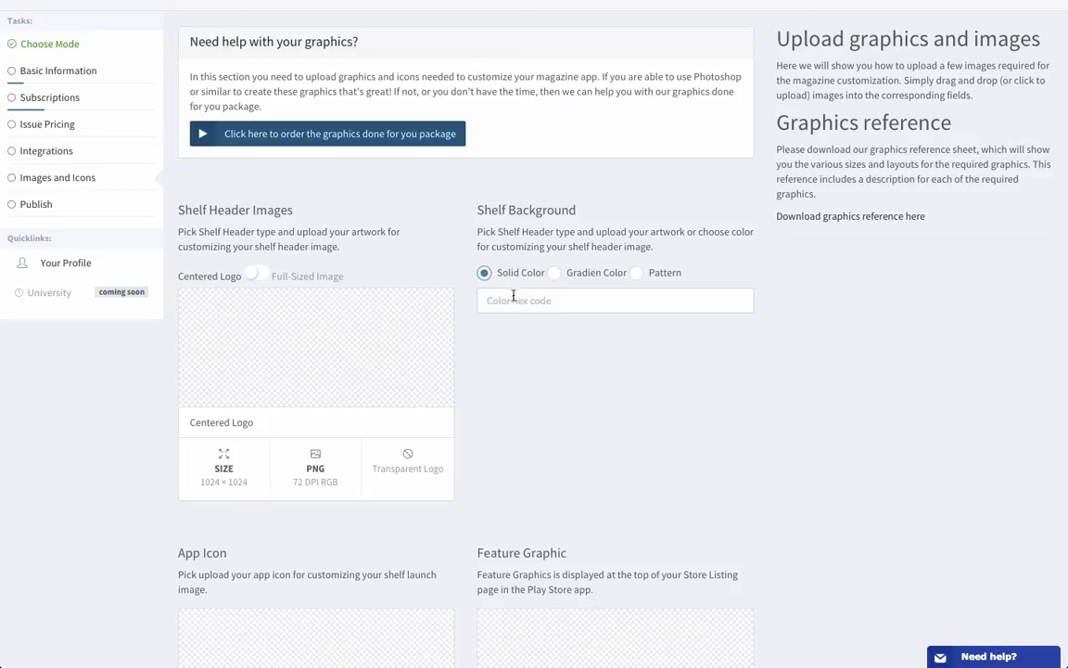
left_click(596, 300)
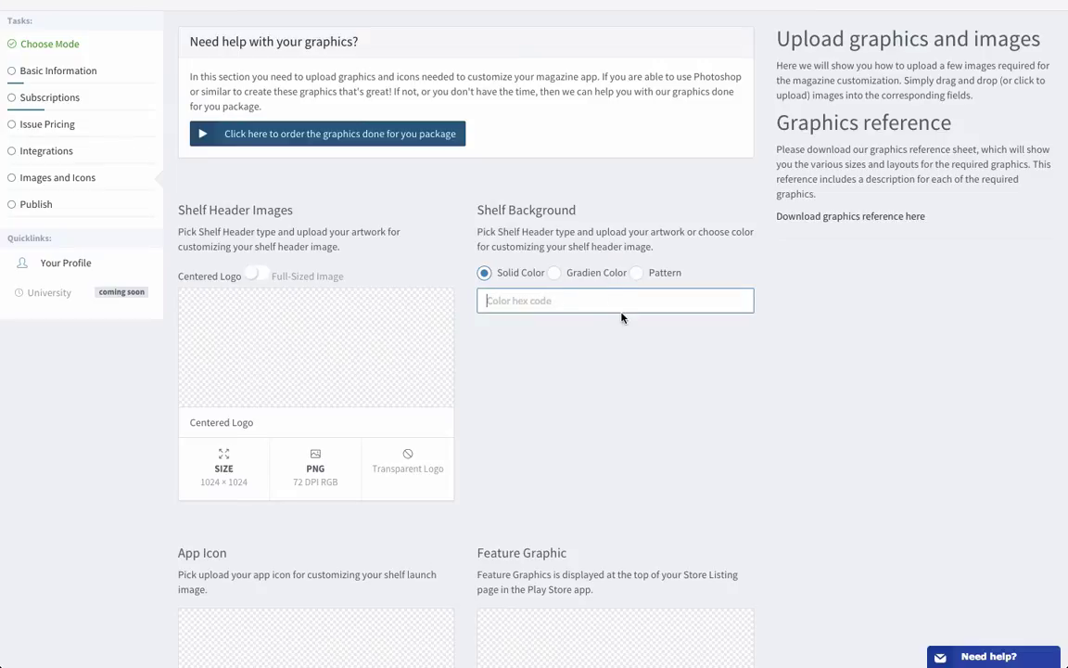
type("#000000")
left_click(553, 275)
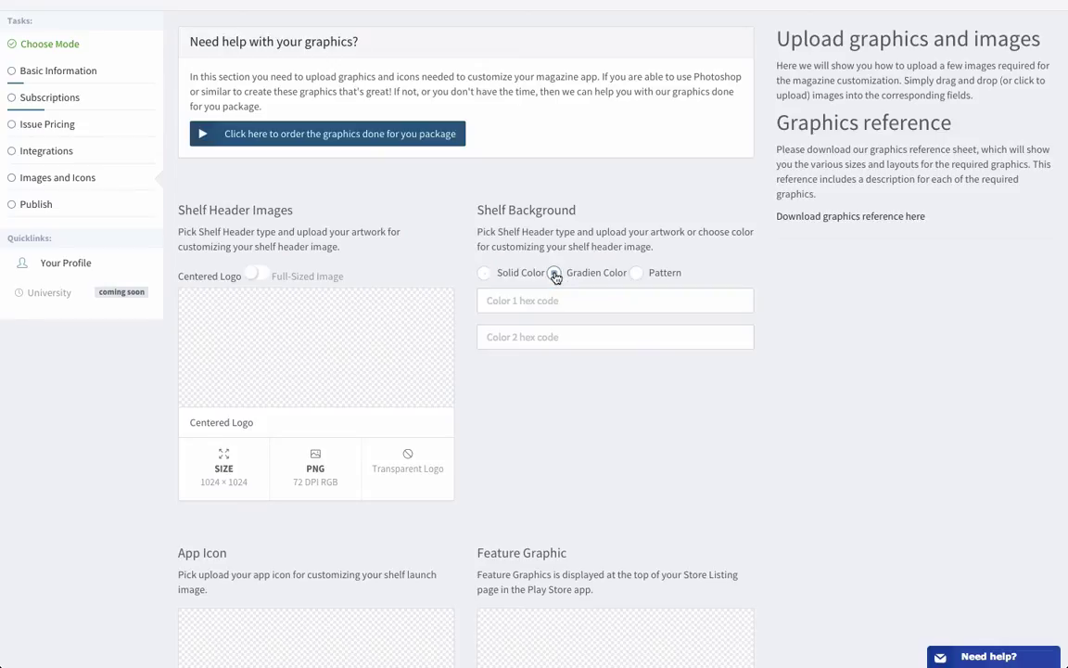
left_click(545, 299)
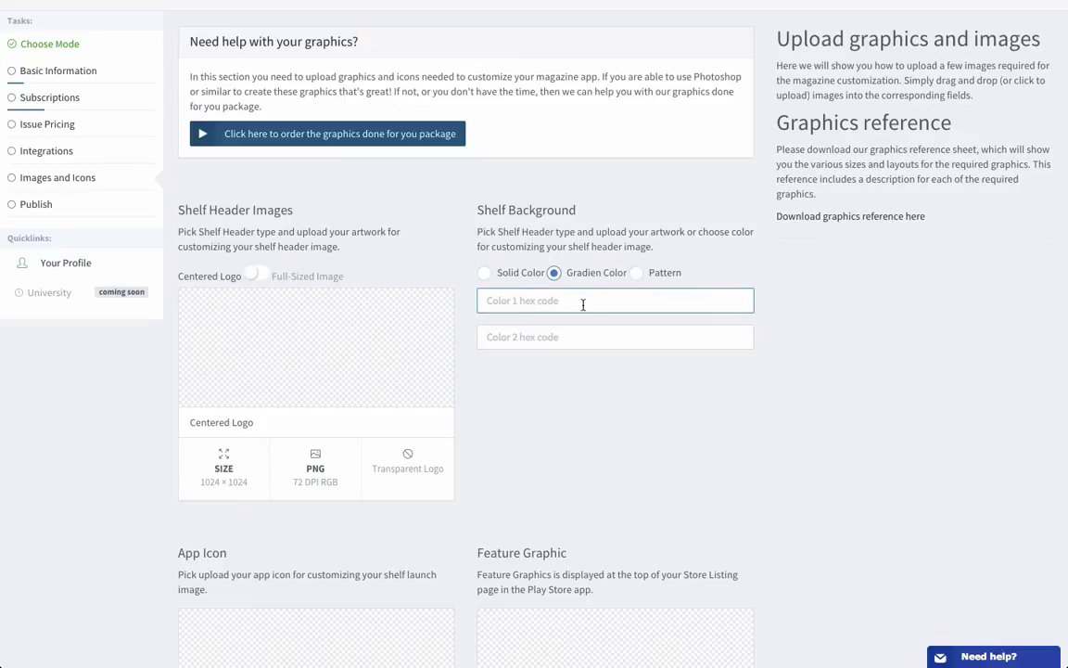
type("#000000")
key("Tab")
type("#")
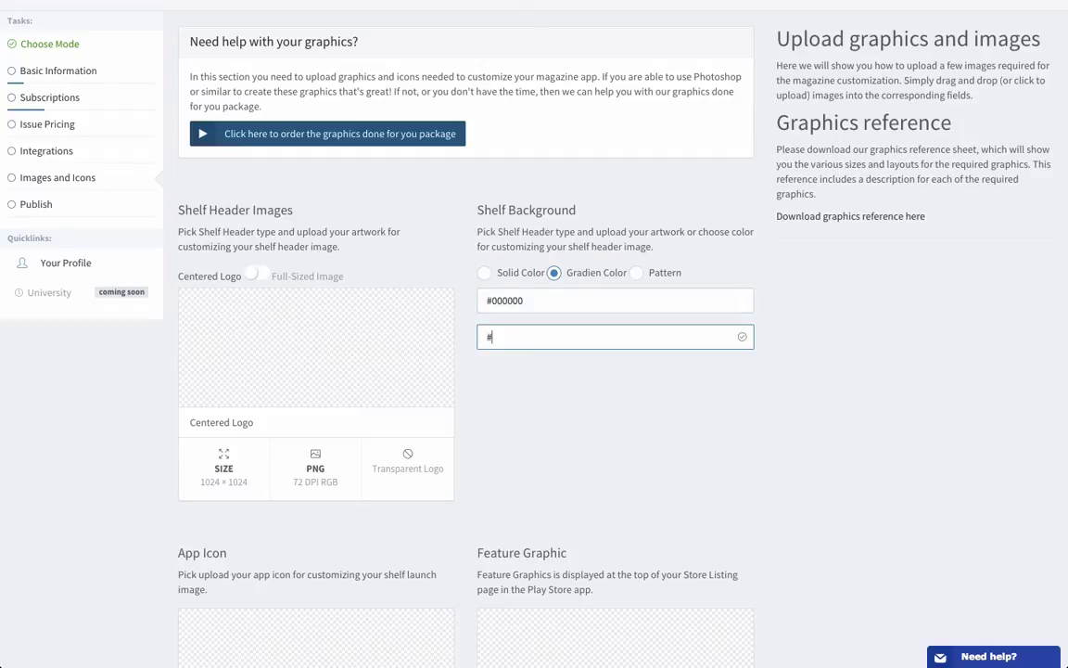
type("ffffff")
left_click(639, 275)
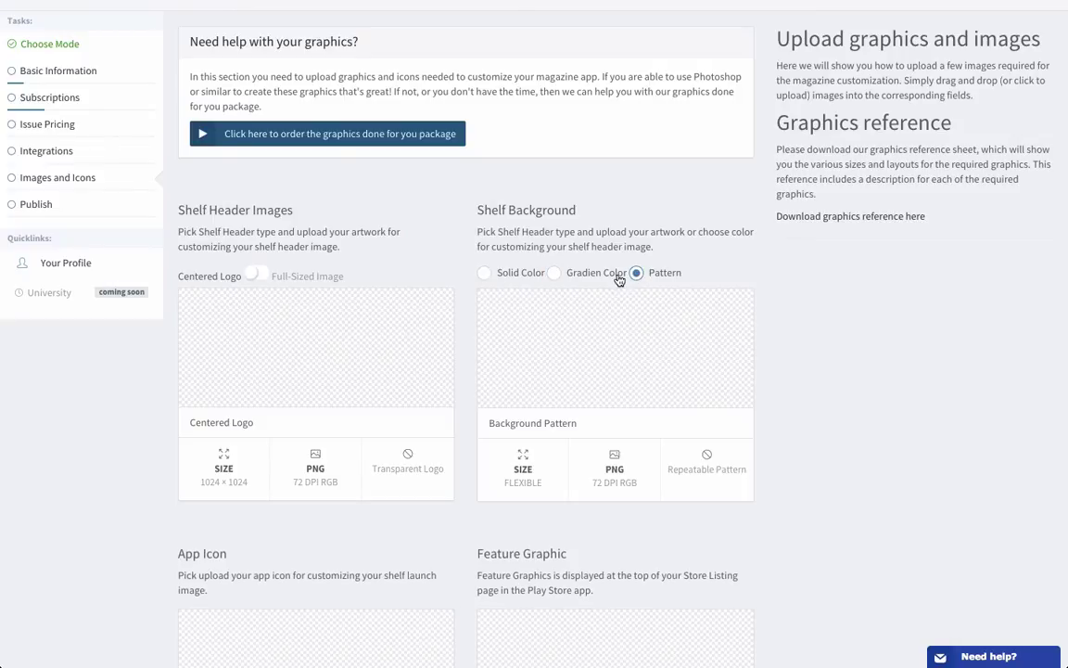
- Scroll down the Images and Icons page to the launch image and App Icon slots
scroll(538, 241, "down", 5)
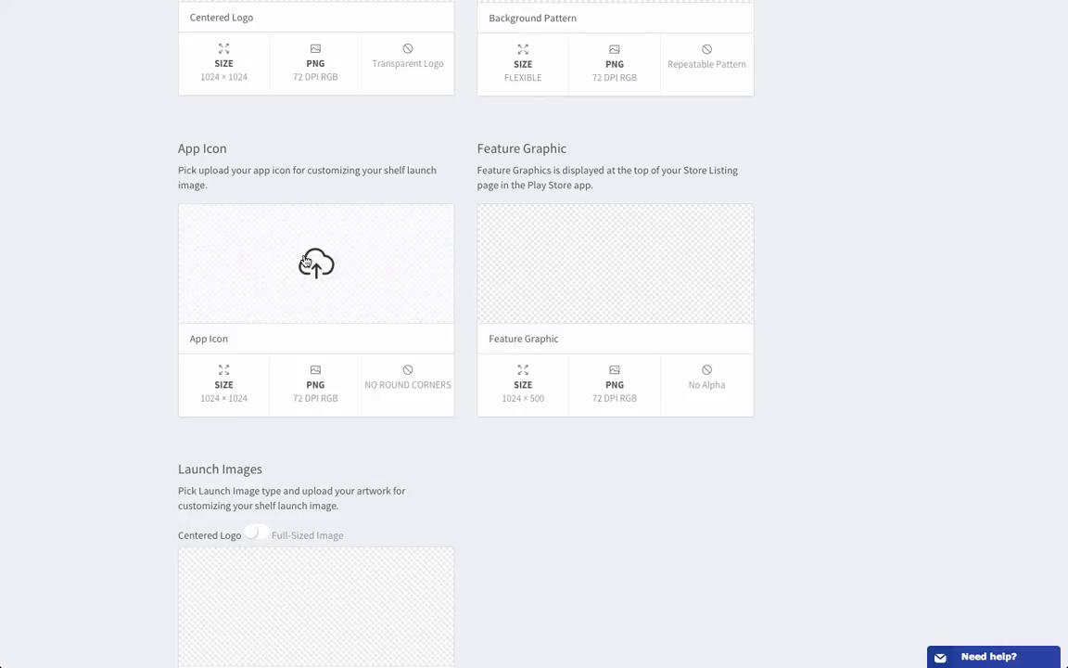
- Zoom into the App Icon guidance: square 1024 × 1024 PNG without rounded corners
left_click(322, 262)
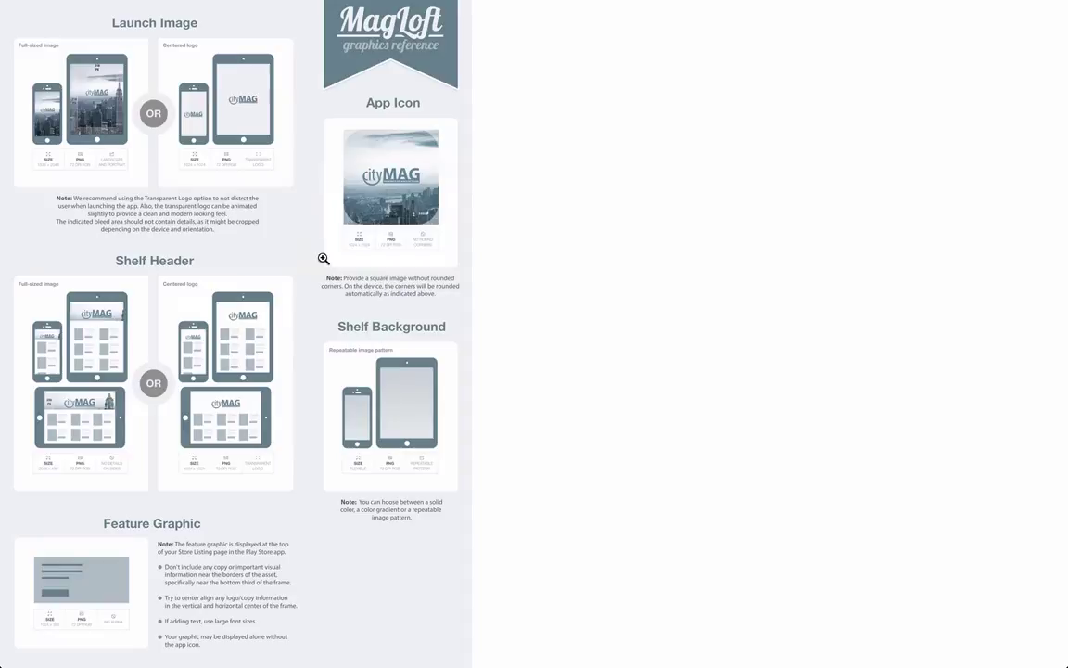
left_click(382, 190)
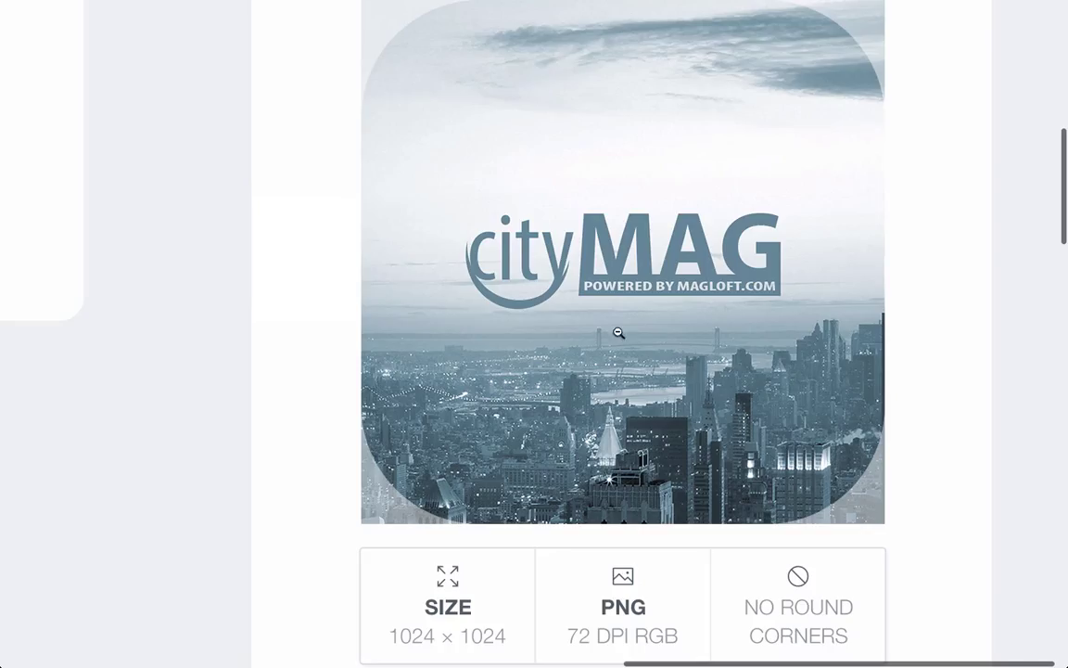
scroll(632, 360, "down", 5)
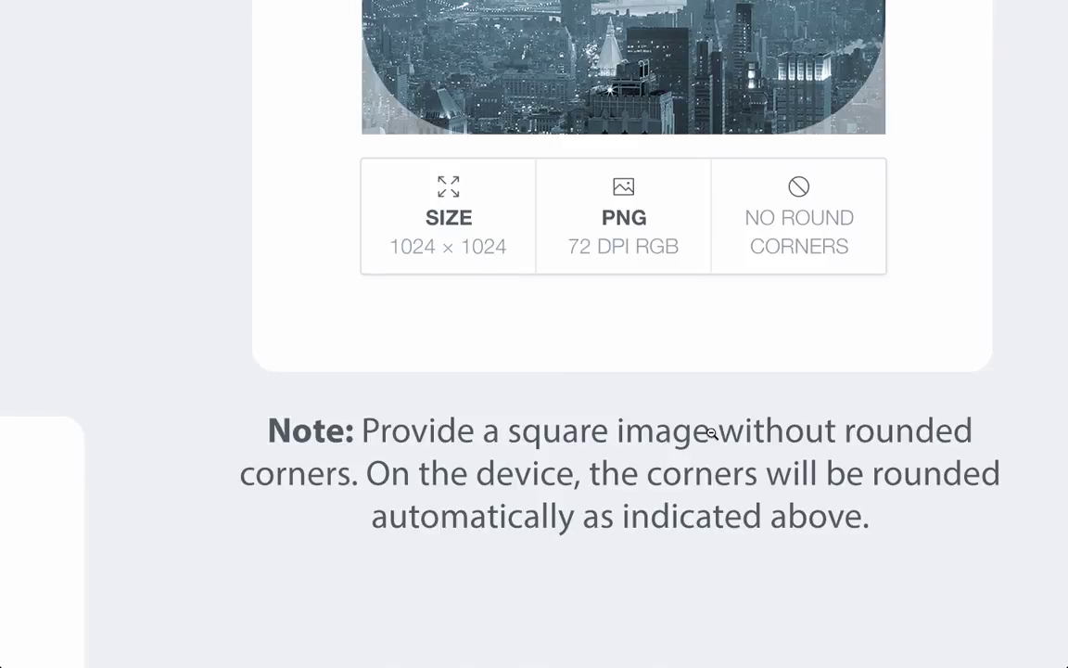
left_click(711, 433)
left_click(527, 380)
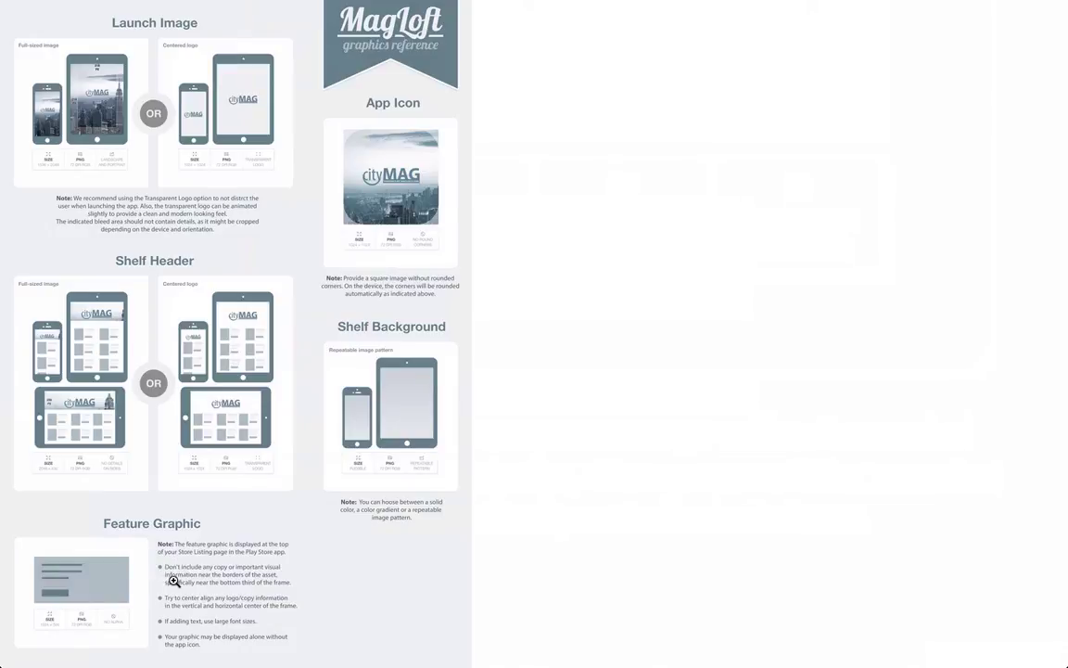
- Close the reference image and switch Launch Images to the Centered Logo type
key("Escape")
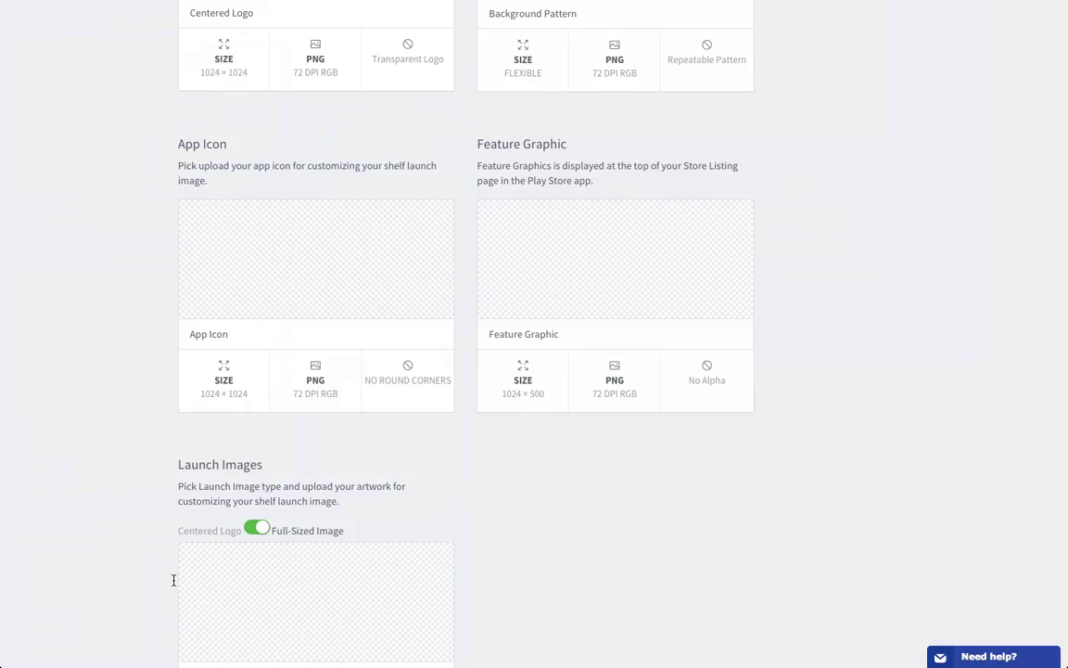
scroll(463, 475, "down", 2)
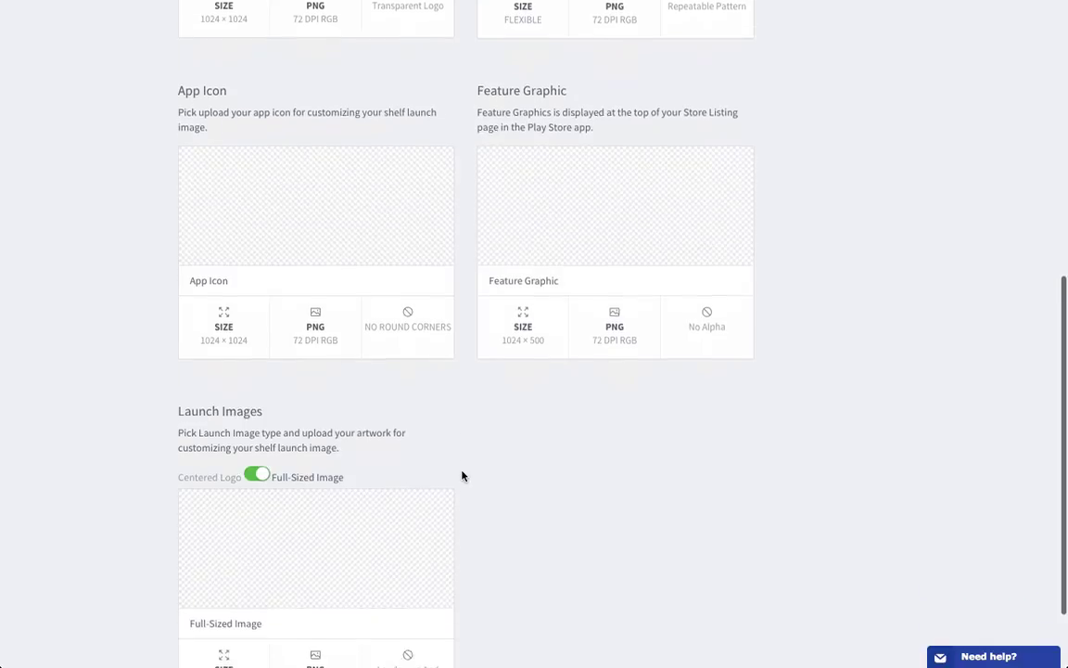
mouse_move(281, 442)
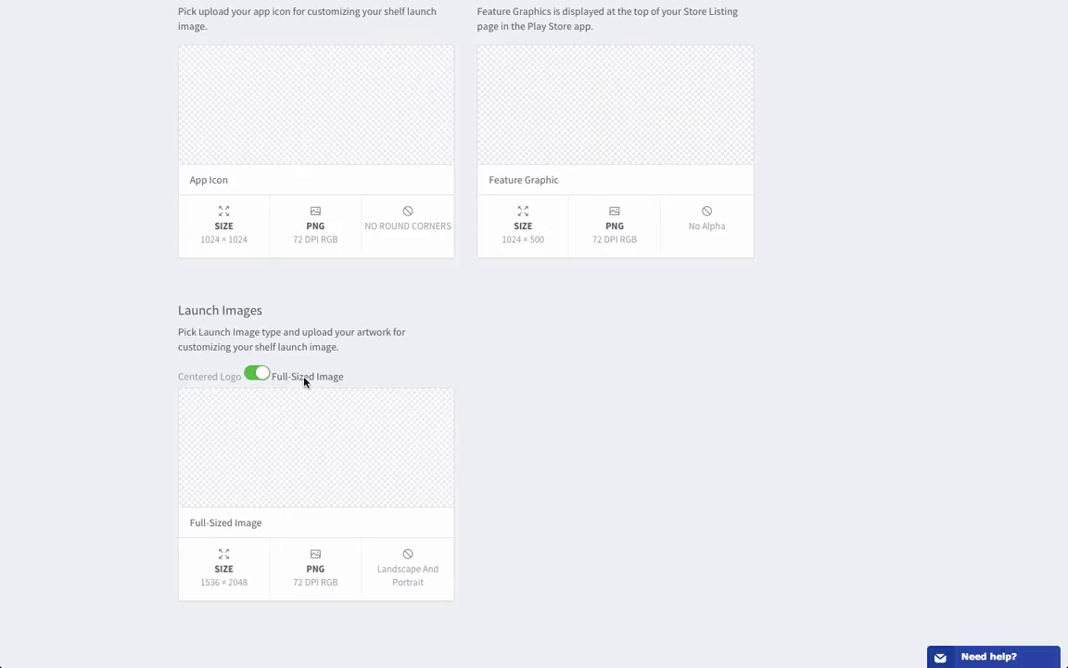
left_click(262, 377)
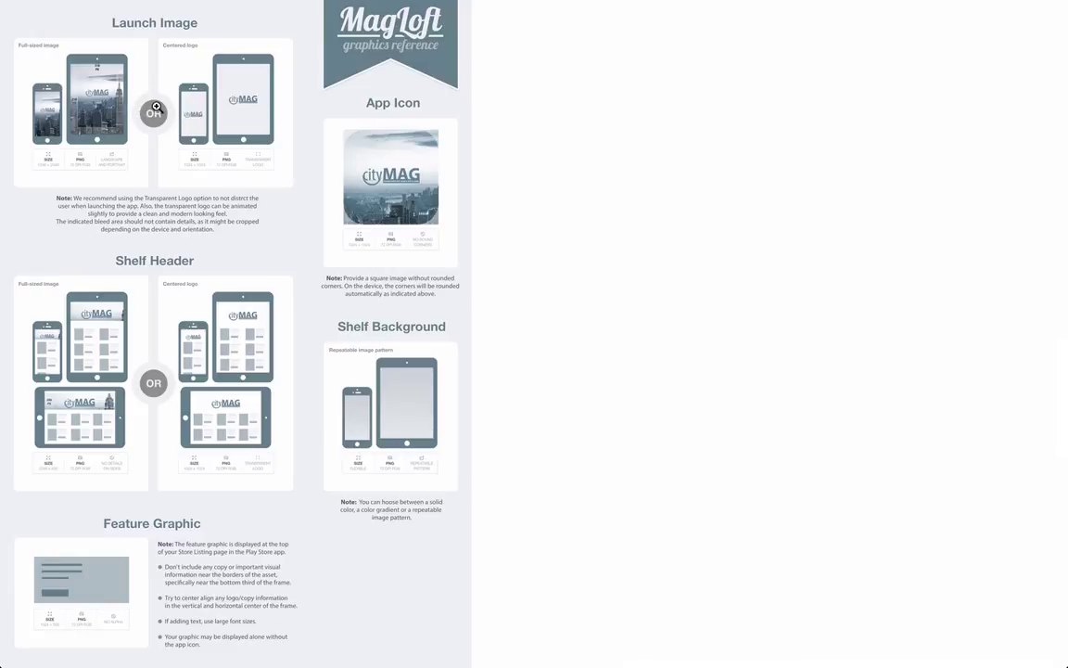
- Zoom into the Launch Image examples to compare the full-sized and centered-logo specs
left_click(149, 109)
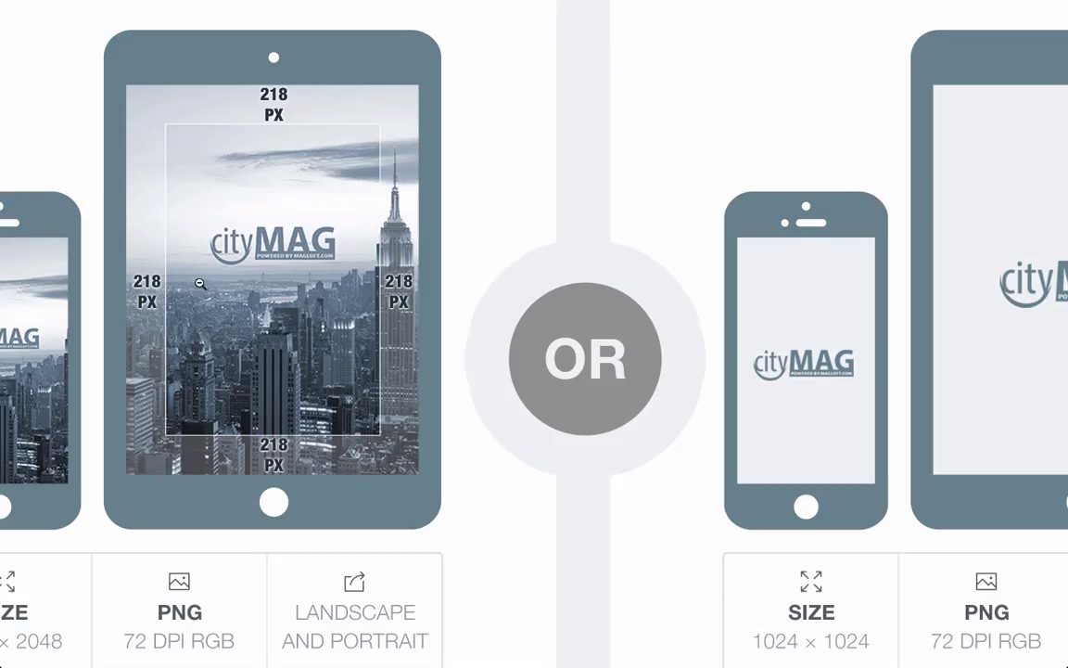
scroll(204, 443, "left", 4)
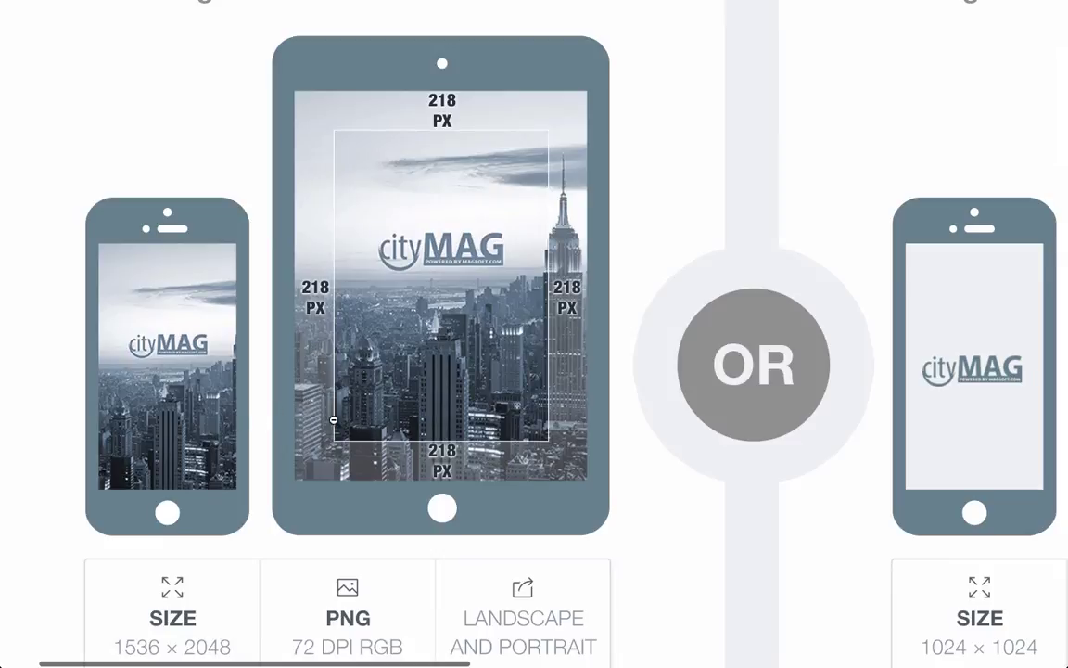
scroll(688, 453, "right", 10)
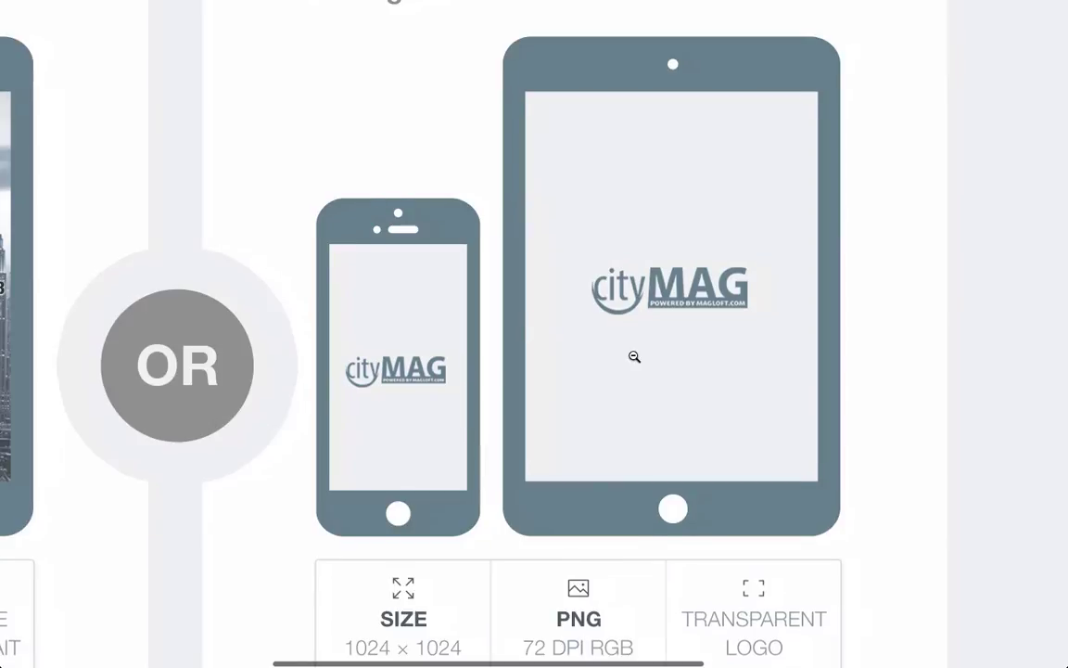
scroll(635, 355, "down", 3)
scroll(634, 356, "up", 1)
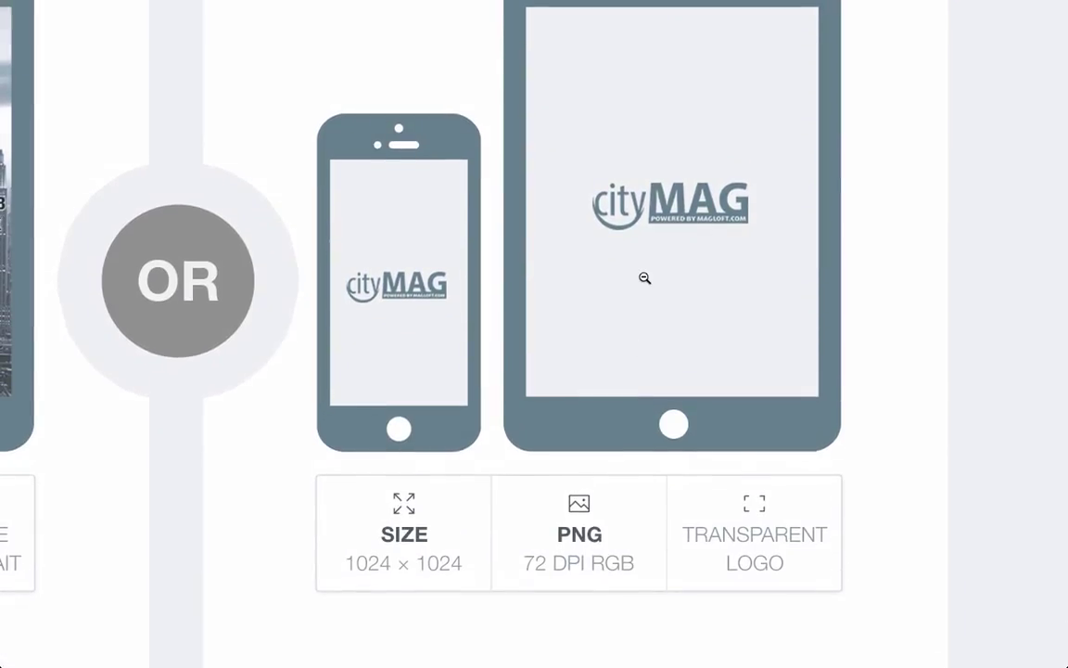
scroll(608, 334, "down", 1)
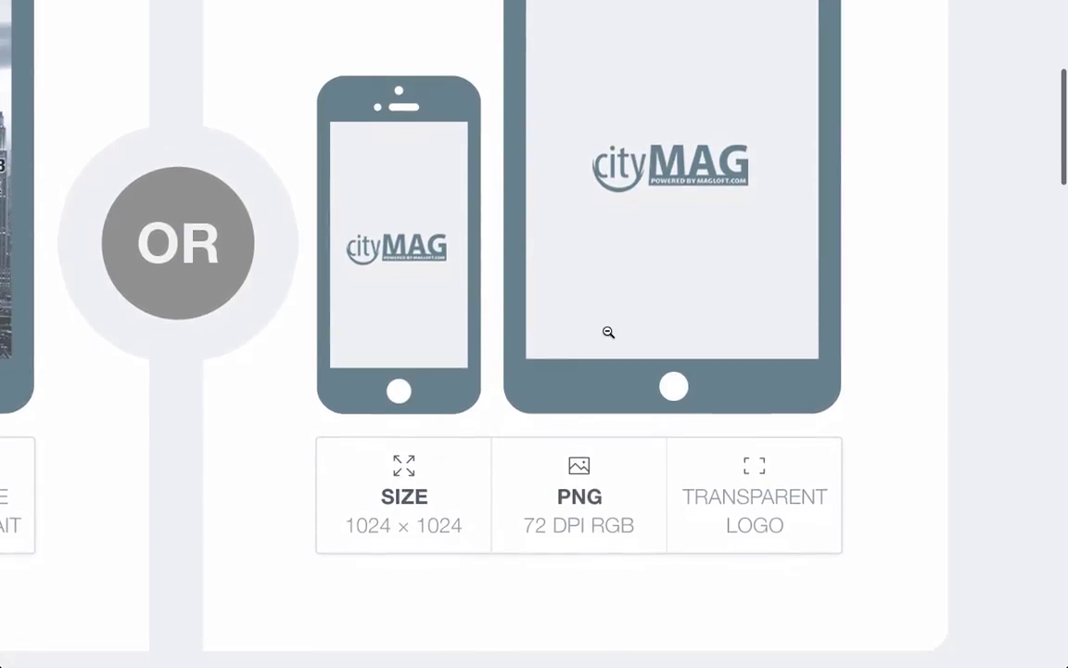
left_click(607, 334)
left_click(608, 334)
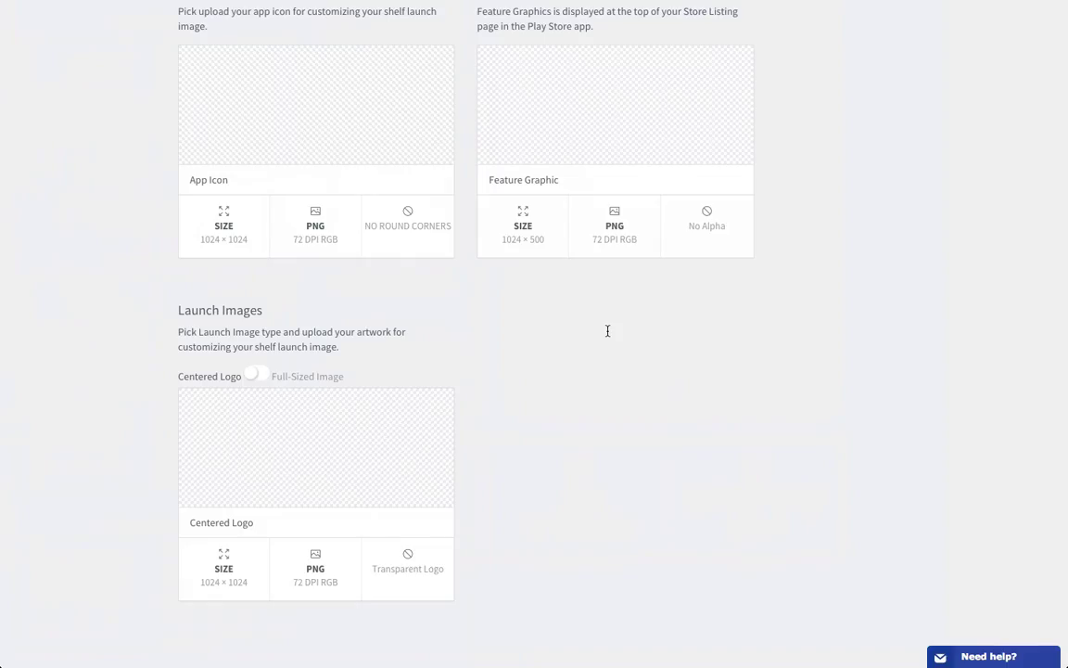
scroll(522, 336, "up", 7)
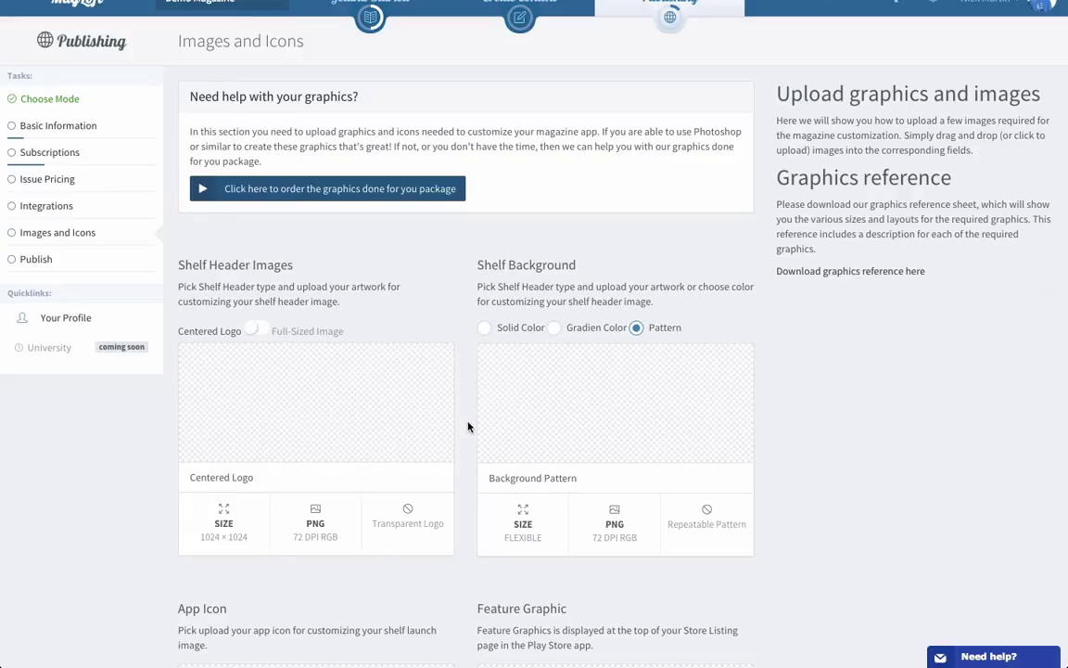
scroll(469, 427, "down", 2)
scroll(469, 427, "up", 2)
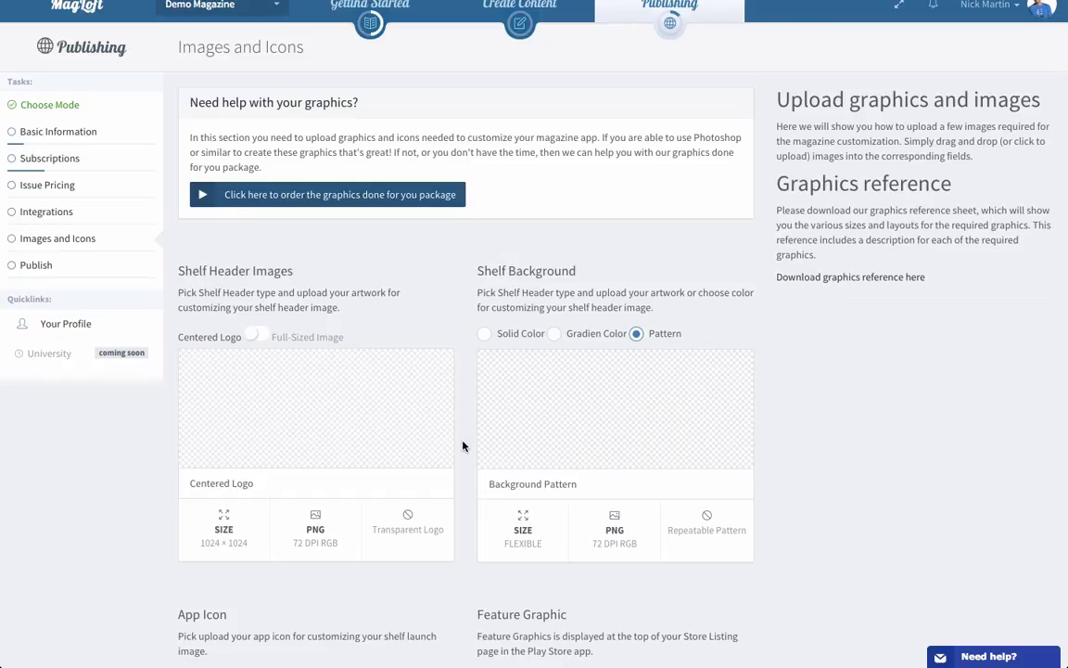
scroll(463, 443, "down", 1)
scroll(463, 444, "up", 2)
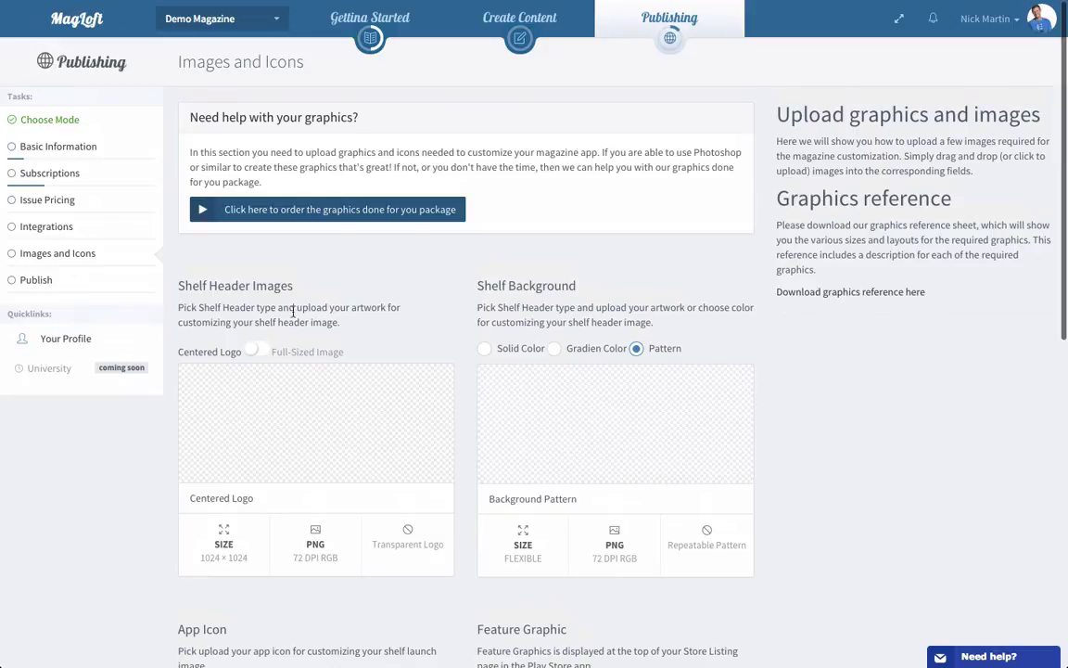
- Go to the Publish Your Magazine step from the Tasks sidebar
left_click(43, 283)
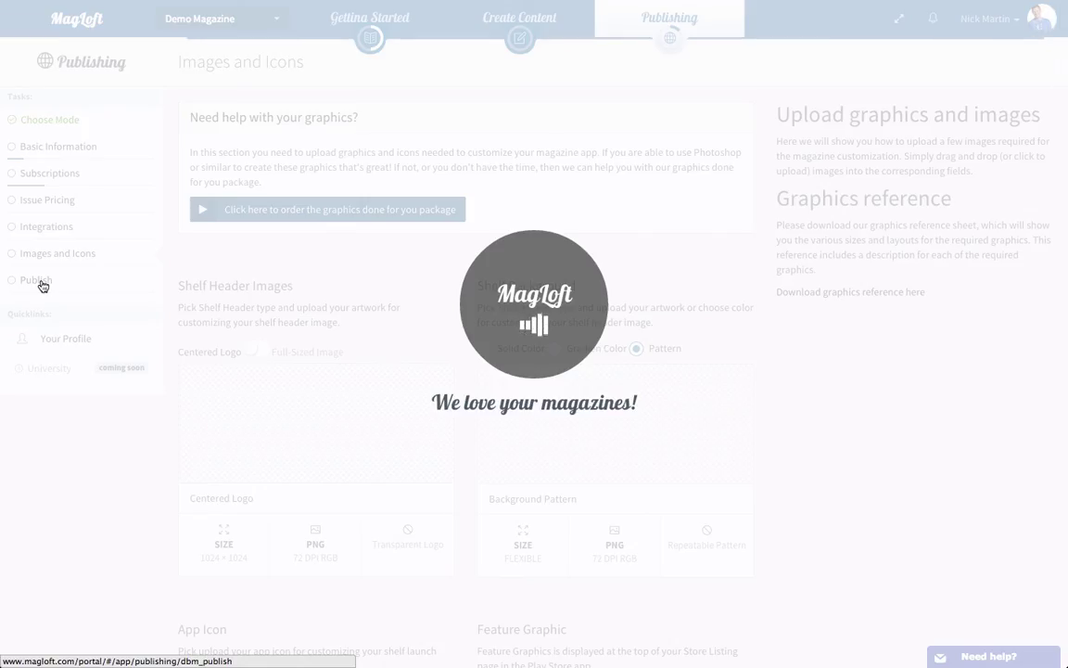